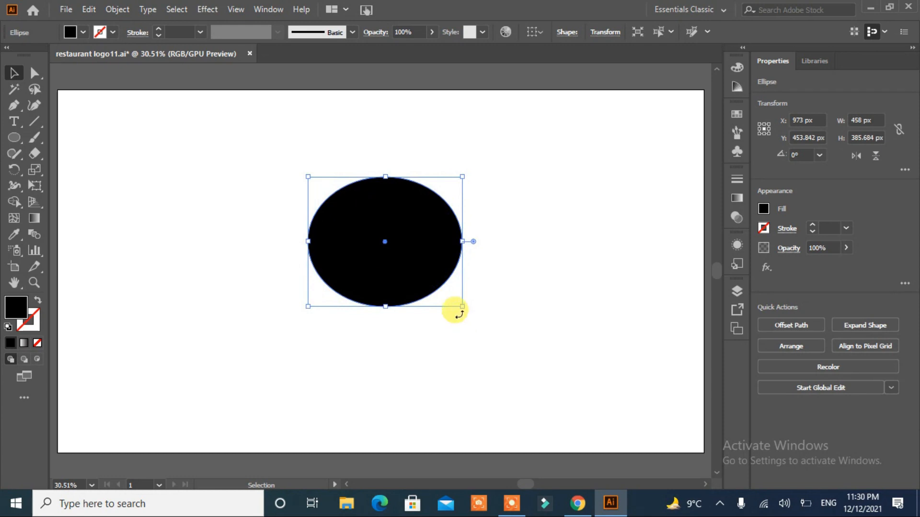
# Cut away the ellipse's lower half with an overlapping rectangle using Minus Front, and move the remaining dome up slightly
pyautogui.moveTo(14, 138); pyautogui.dragTo(49, 160)
pyautogui.moveTo(289, 242)
pyautogui.mouseDown()
pyautogui.moveTo(447, 300)
pyautogui.moveTo(506, 343)
pyautogui.mouseUp()
pyautogui.press('v')
pyautogui.moveTo(242, 300); pyautogui.dragTo(511, 419)
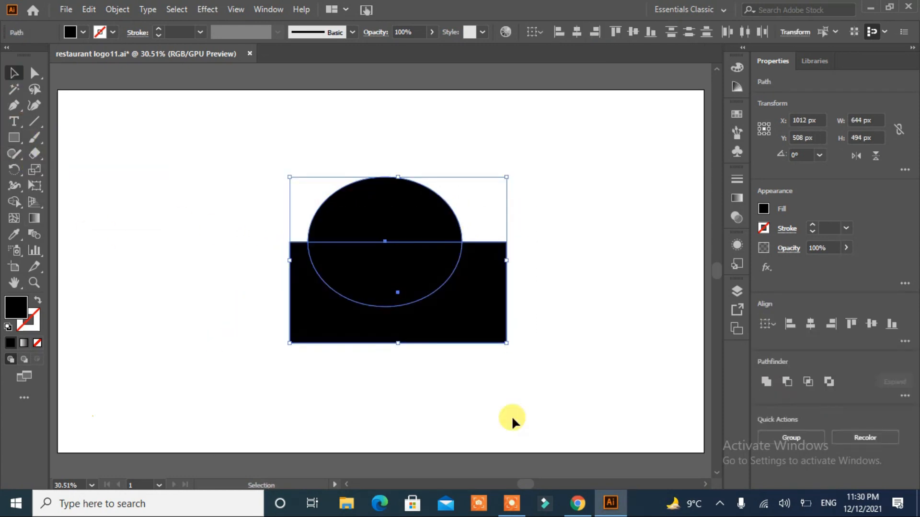
pyautogui.click(785, 381)
pyautogui.moveTo(367, 226); pyautogui.dragTo(365, 207)
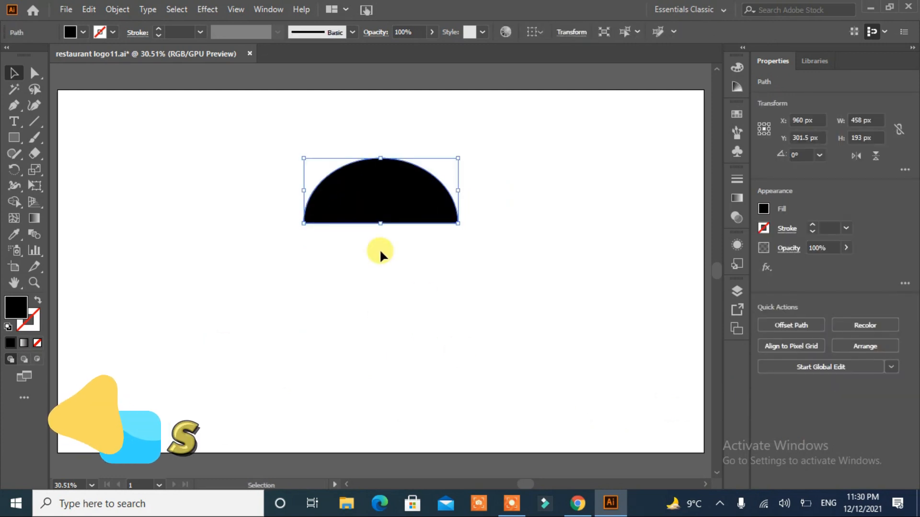
# Fill the dome with a linear gradient running vertically at about 90.9°, with the black stop at about 86% location
pyautogui.click(737, 197)
pyautogui.click(570, 196)
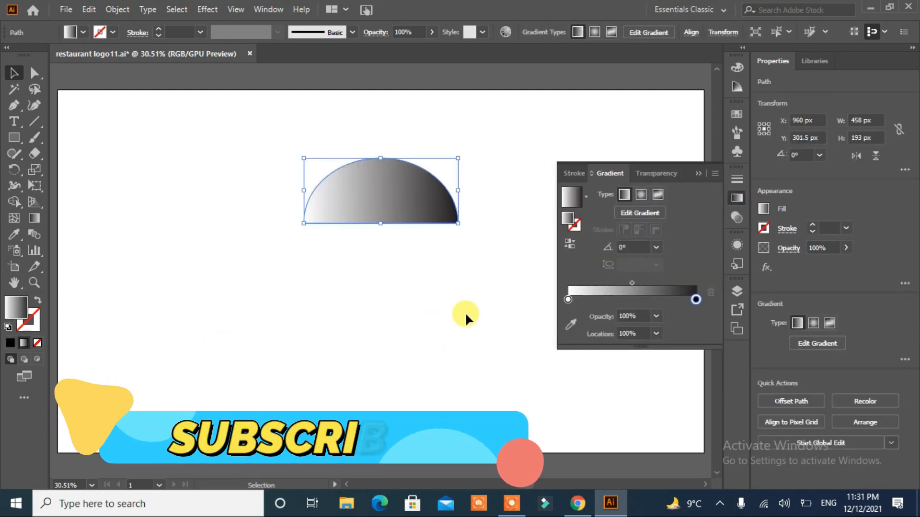
pyautogui.click(639, 213)
pyautogui.moveTo(378, 142)
pyautogui.mouseDown()
pyautogui.moveTo(377, 233)
pyautogui.moveTo(363, 144)
pyautogui.moveTo(379, 148)
pyautogui.moveTo(381, 171)
pyautogui.moveTo(378, 163)
pyautogui.mouseUp()
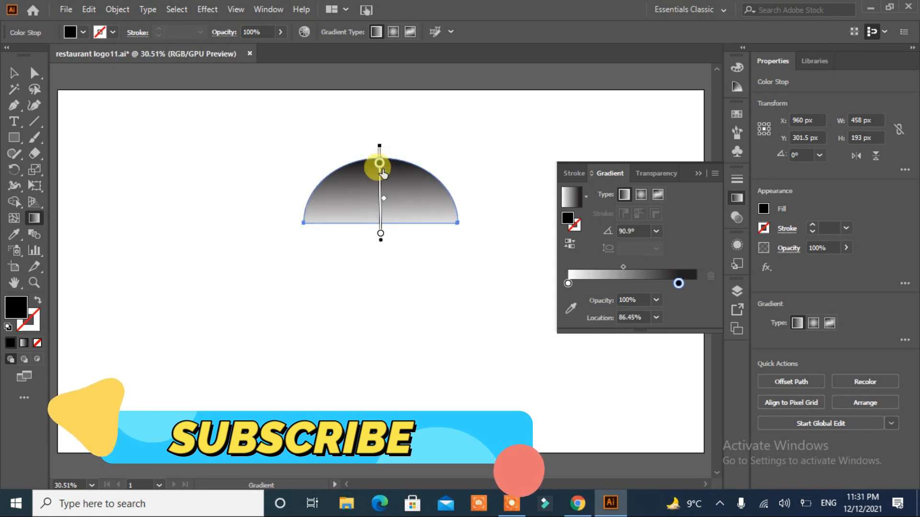
# Colour the gradient's upper stop orange-red and its lower stop light orange
pyautogui.doubleClick(380, 171)
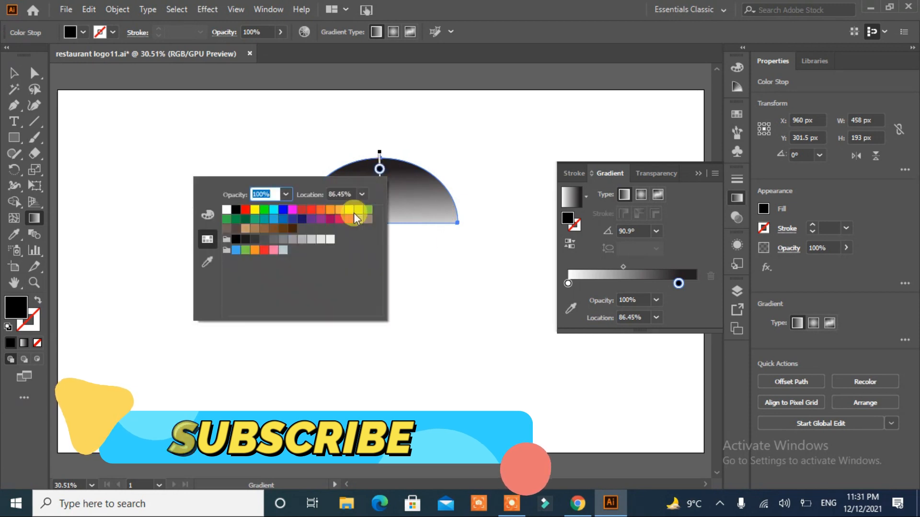
pyautogui.click(321, 209)
pyautogui.doubleClick(379, 240)
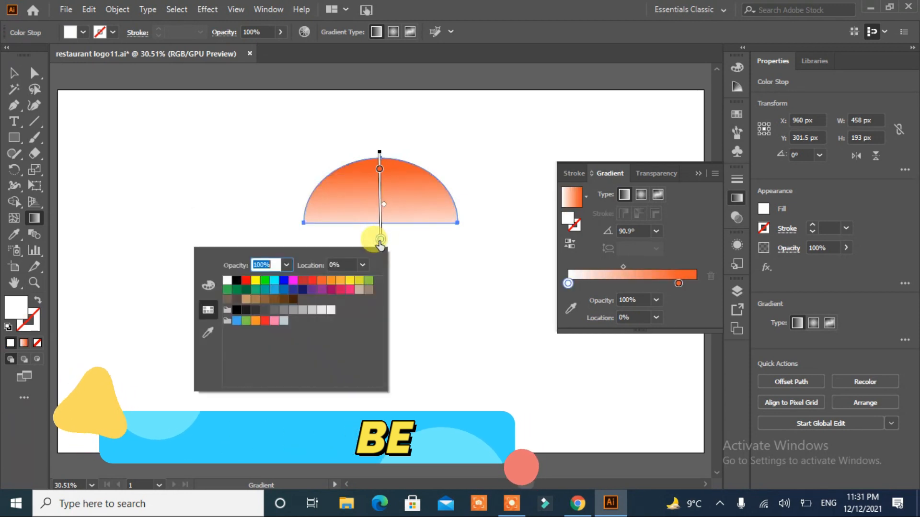
pyautogui.click(340, 280)
# Change the gradient's upper stop to a dark orange-brown
pyautogui.click(378, 170)
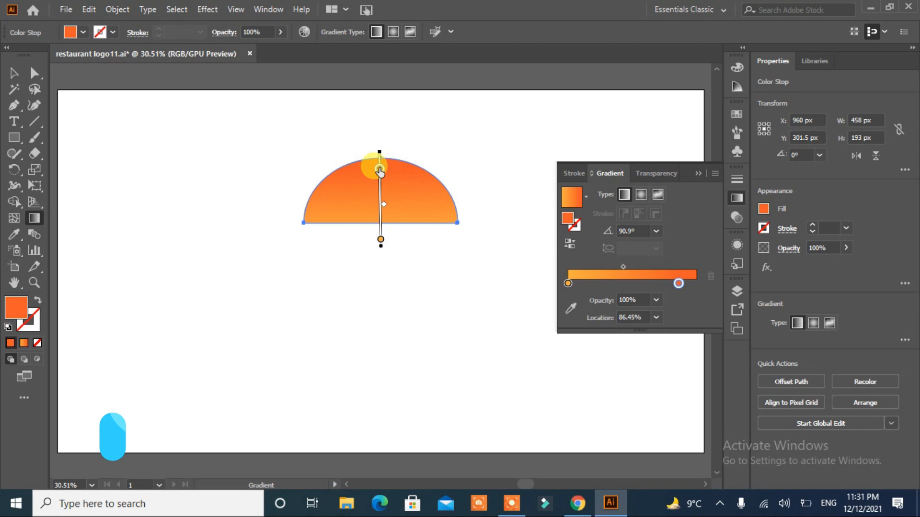
pyautogui.doubleClick(378, 168)
pyautogui.click(331, 211)
pyautogui.doubleClick(21, 311)
pyautogui.click(427, 168)
pyautogui.click(425, 220)
pyautogui.click(616, 164)
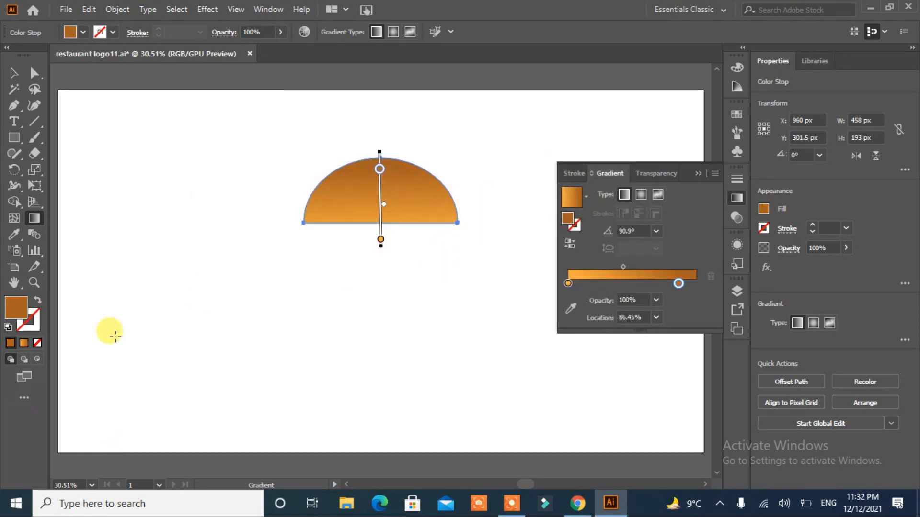
# Change the gradient's lower stop to a pale peach
pyautogui.doubleClick(14, 306)
pyautogui.click(404, 164)
pyautogui.click(366, 160)
pyautogui.click(382, 168)
pyautogui.click(592, 167)
pyautogui.doubleClick(21, 310)
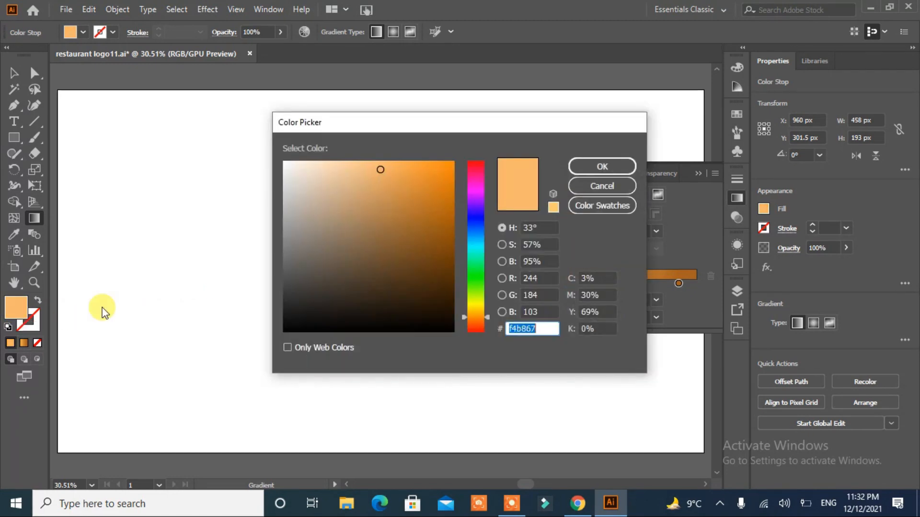
pyautogui.moveTo(360, 171)
pyautogui.mouseDown()
pyautogui.moveTo(349, 182)
pyautogui.moveTo(340, 165)
pyautogui.moveTo(380, 168)
pyautogui.moveTo(379, 158)
pyautogui.mouseUp()
pyautogui.click(592, 163)
# Adjust the dome's radial gradient so the dark brown sits in the centre and fades to peach at the edges
pyautogui.click(66, 121)
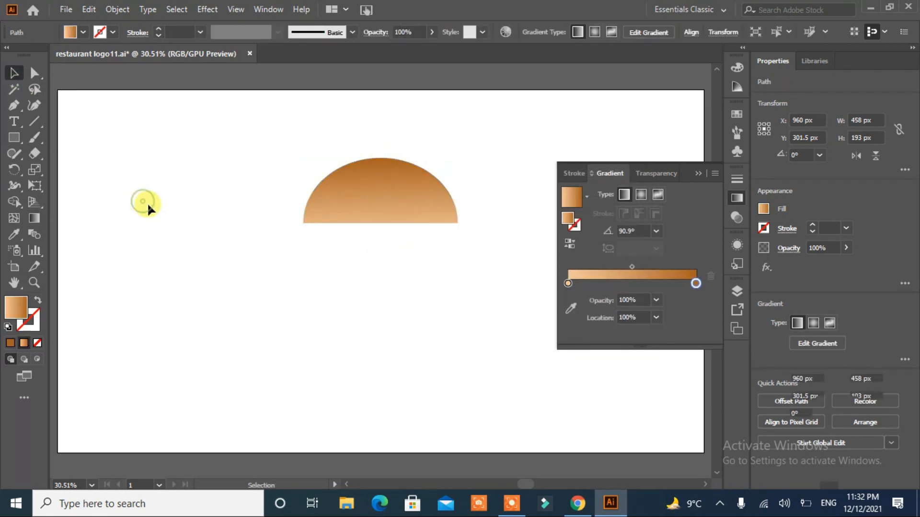
pyautogui.click(263, 248)
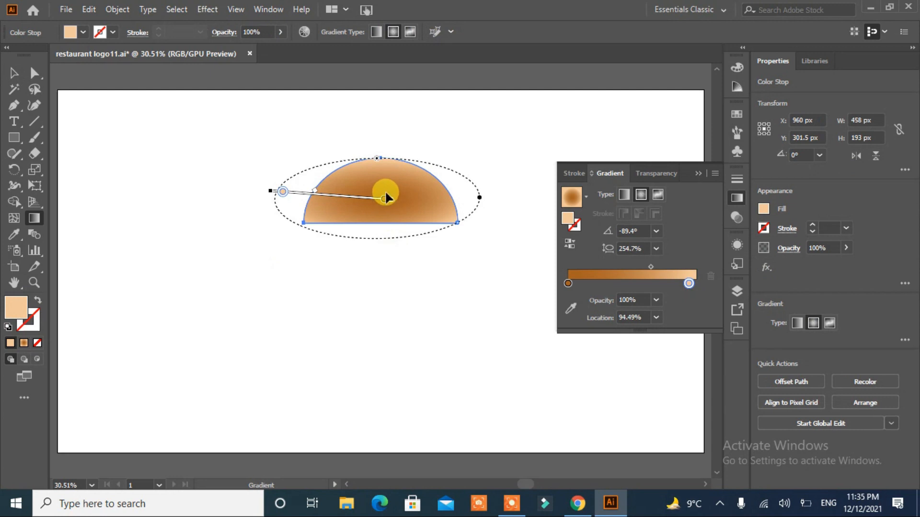
pyautogui.moveTo(387, 197); pyautogui.dragTo(315, 290)
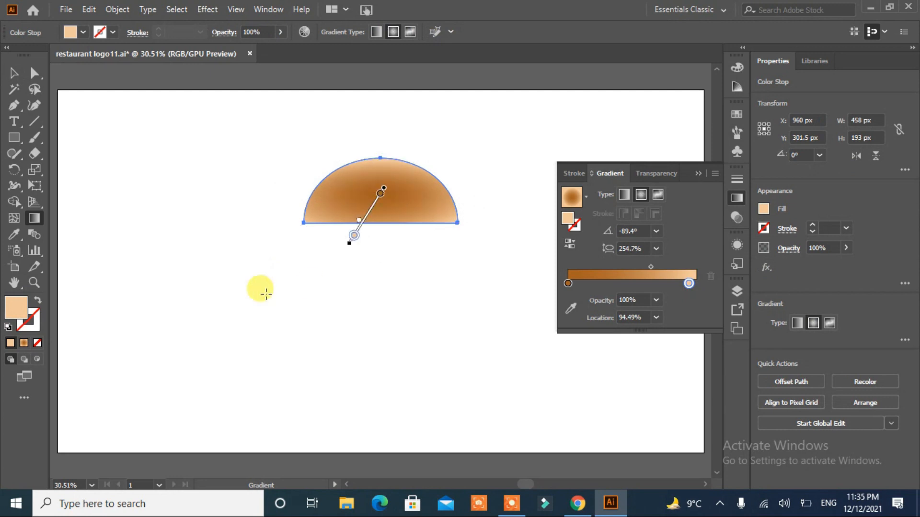
pyautogui.click(14, 77)
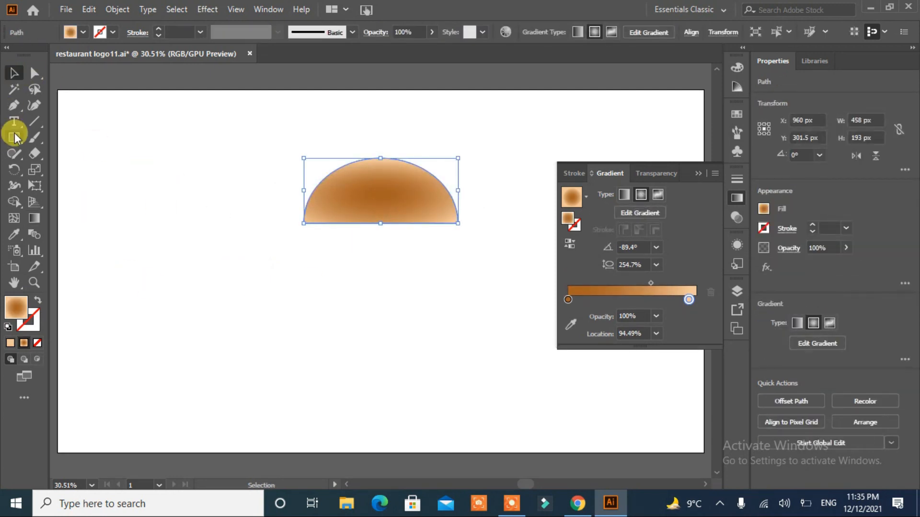
# Sprinkle peach seed dots over the dome with the Paintbrush, using the 3 pt. Round brush for small and the 10 pt. Round brush for larger ones
pyautogui.moveTo(15, 134); pyautogui.dragTo(30, 147)
pyautogui.click(97, 111)
pyautogui.click(493, 273)
pyautogui.click(34, 137)
pyautogui.press('F5')
pyautogui.click(576, 134)
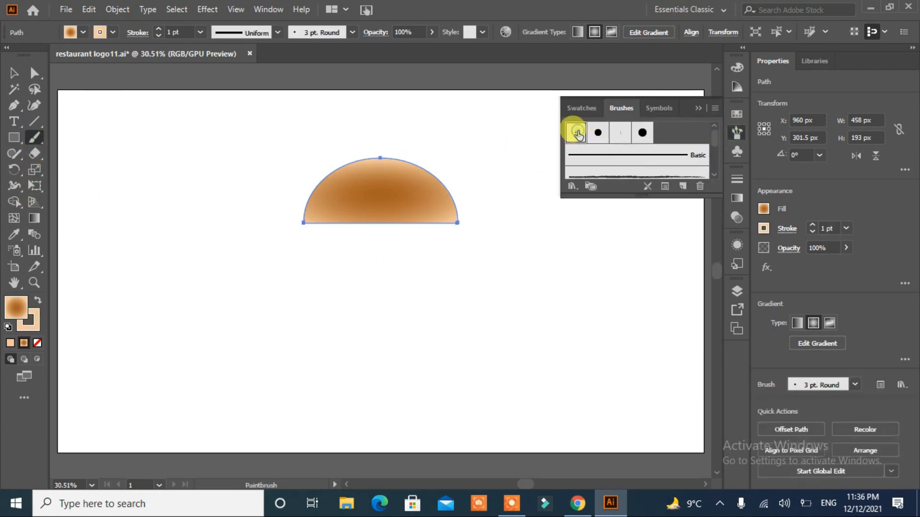
pyautogui.hotkey('ctrl', 'shift', 'a')
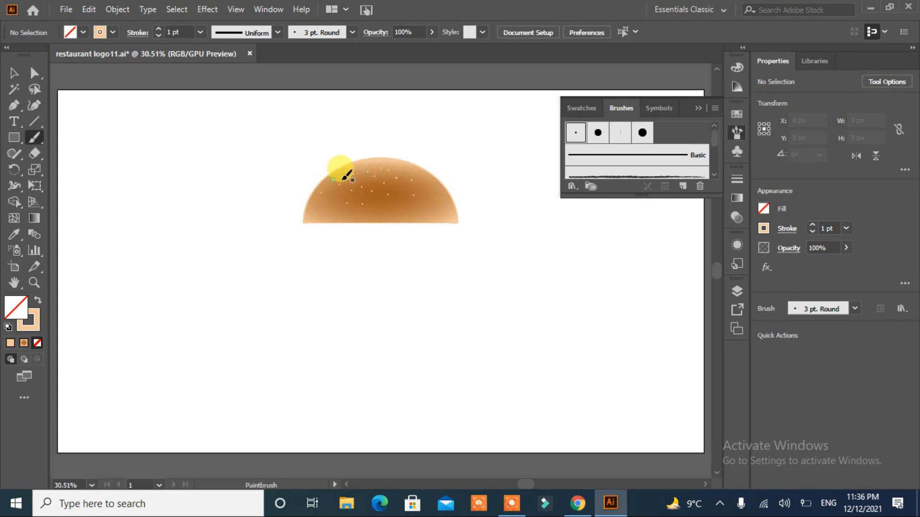
pyautogui.hotkey('ctrl', 'z')
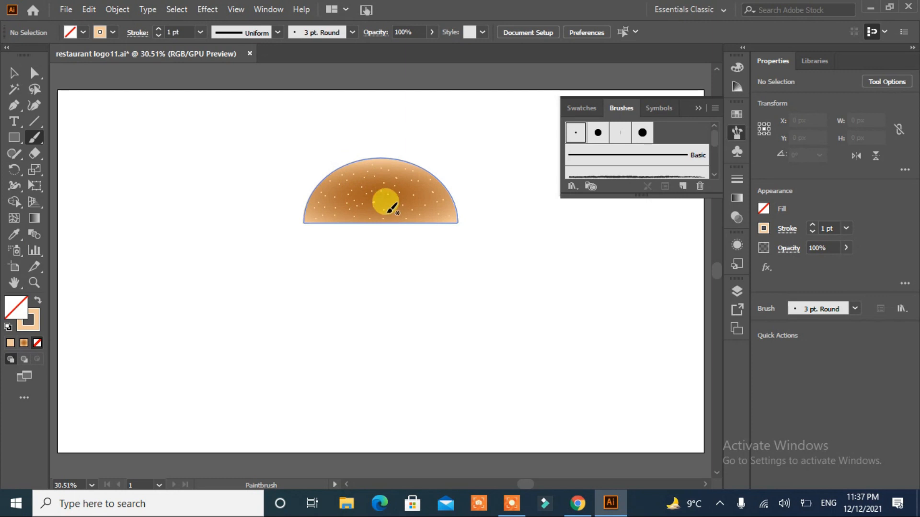
pyautogui.click(598, 132)
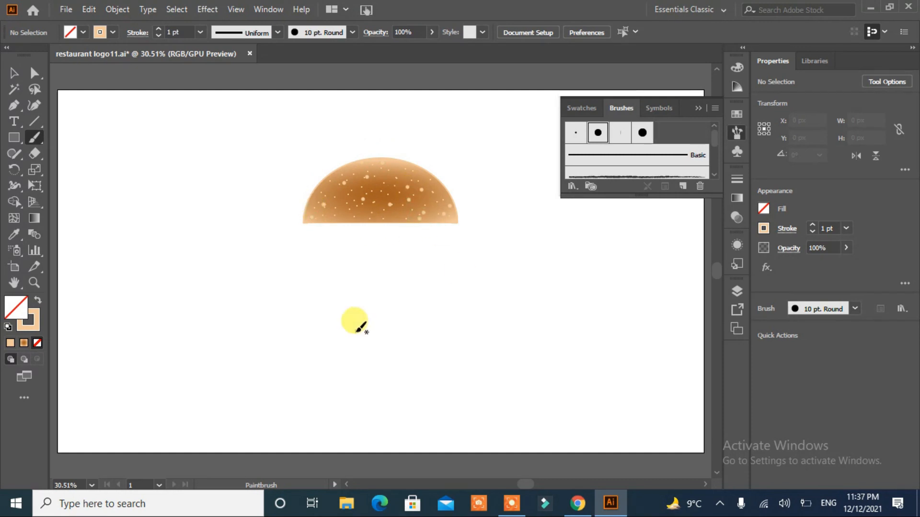
pyautogui.press('v')
# Draw a horizontal Pen line about 458 px wide just beneath the bun and nudge it slightly down
pyautogui.click(14, 105)
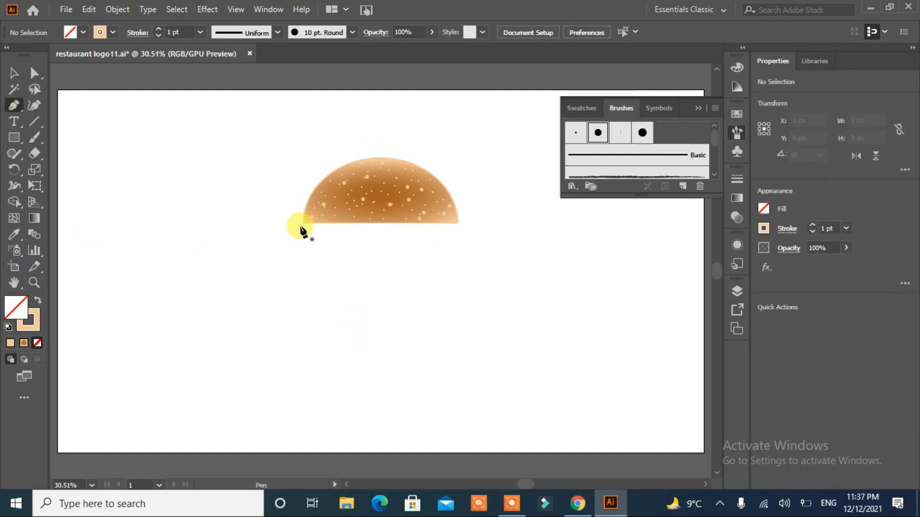
pyautogui.click(303, 227)
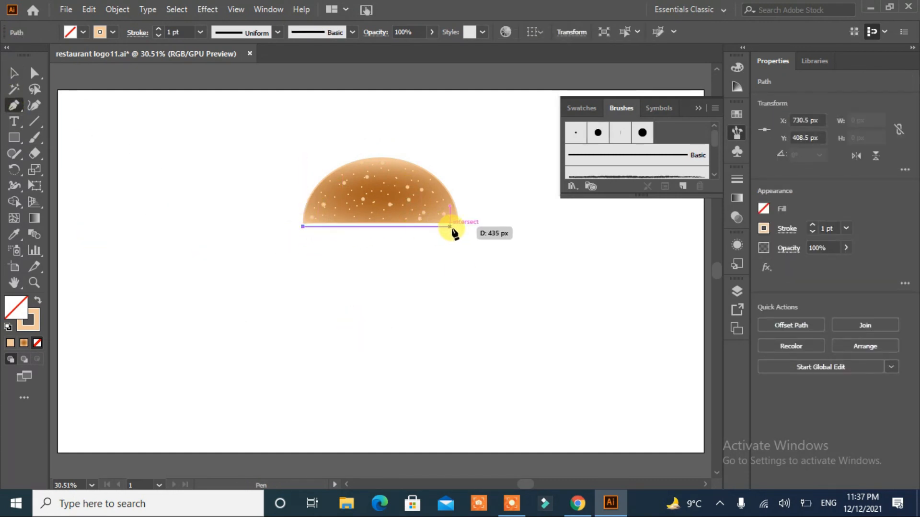
pyautogui.click(455, 227)
pyautogui.press('v')
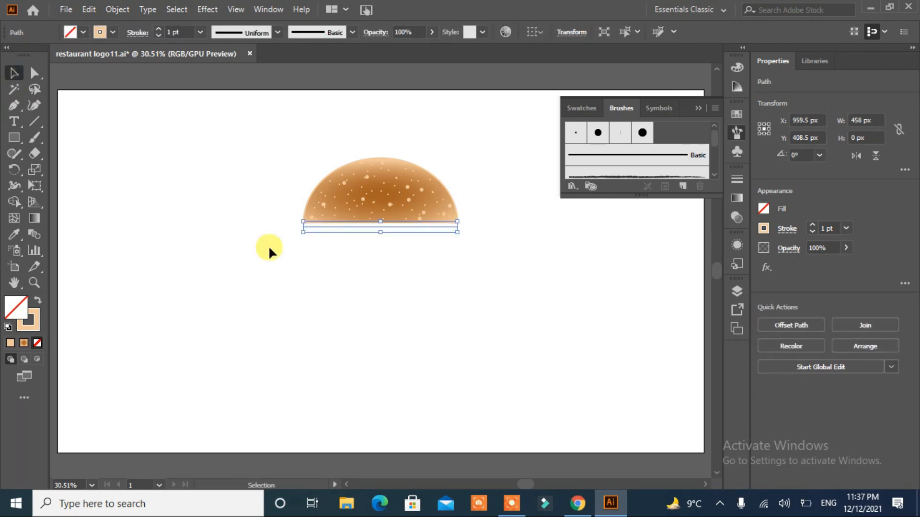
pyautogui.moveTo(384, 226); pyautogui.dragTo(384, 230)
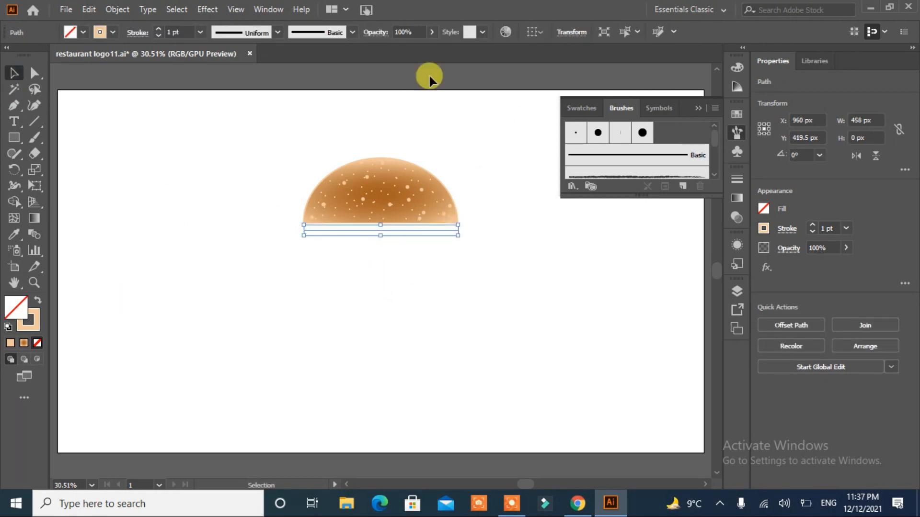
# Apply a Zig Zag effect to the line with an absolute size of 10 px, 17 ridges per segment and smooth points
pyautogui.click(208, 10)
pyautogui.moveTo(237, 117)
pyautogui.click(406, 208)
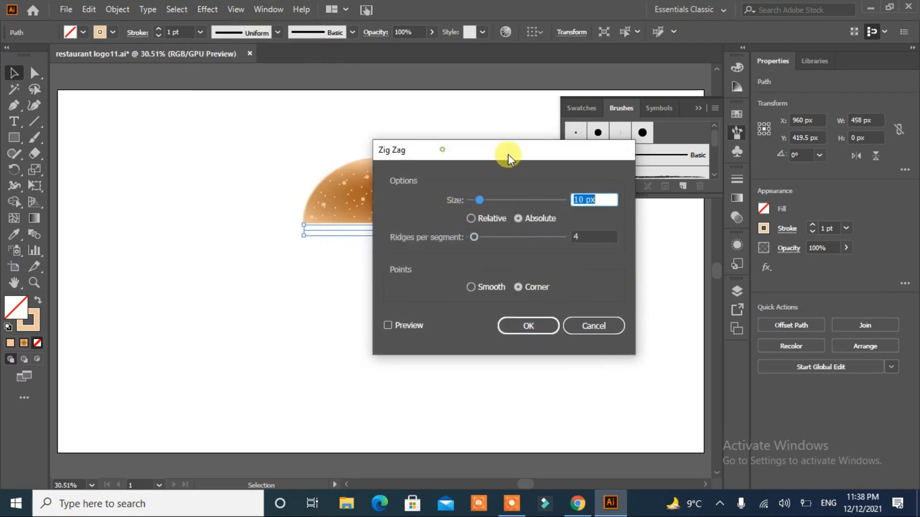
pyautogui.moveTo(507, 154); pyautogui.dragTo(638, 119)
pyautogui.click(519, 291)
pyautogui.click(605, 202)
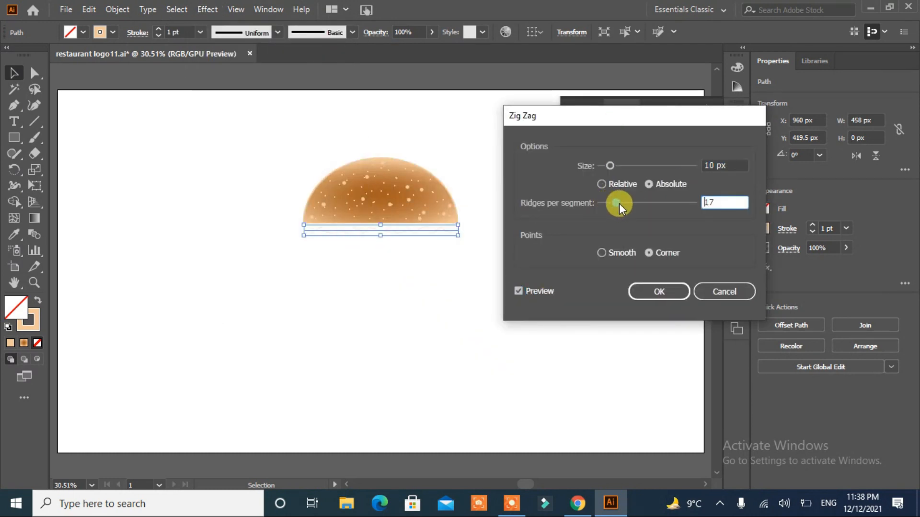
pyautogui.click(602, 253)
pyautogui.click(653, 290)
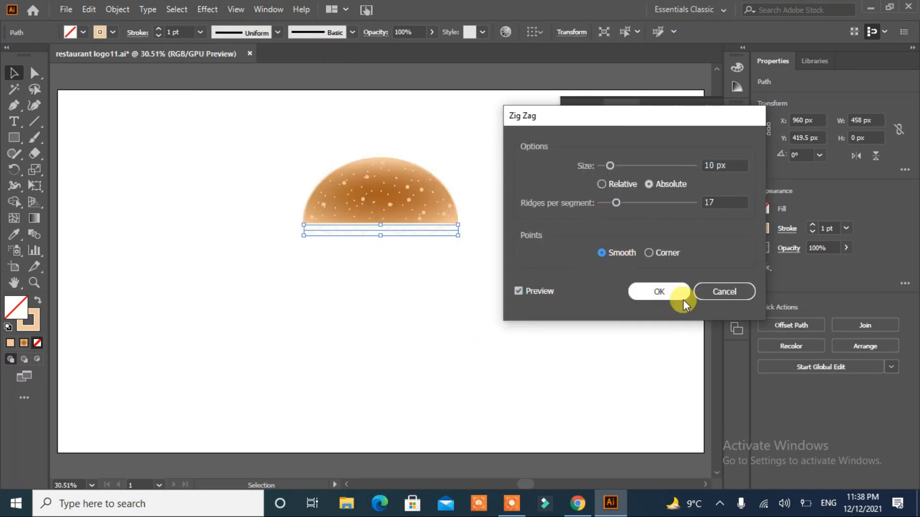
# Give the wavy line a green stroke with a weight of 13 pt
pyautogui.click(111, 33)
pyautogui.click(37, 64)
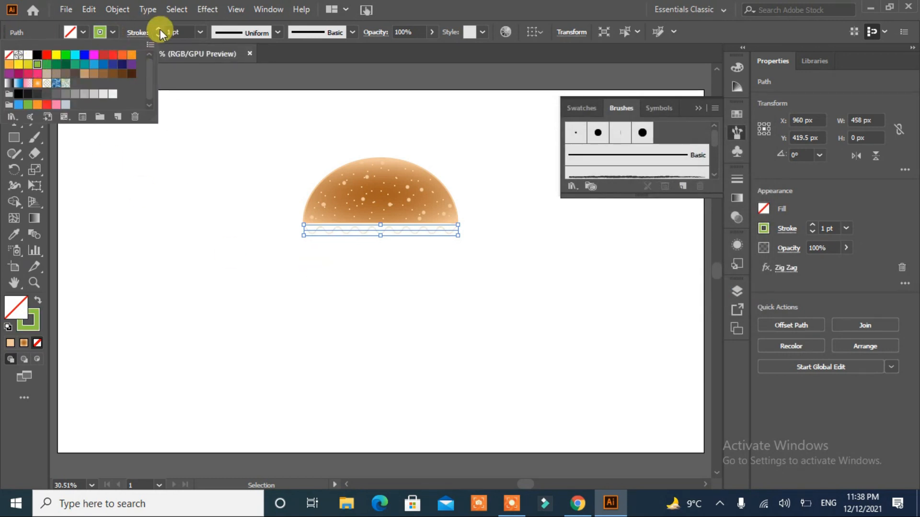
pyautogui.click(159, 29)
pyautogui.click(158, 29)
pyautogui.click(158, 29)
pyautogui.click(158, 29)
pyautogui.click(158, 30)
pyautogui.click(158, 29)
pyautogui.click(158, 30)
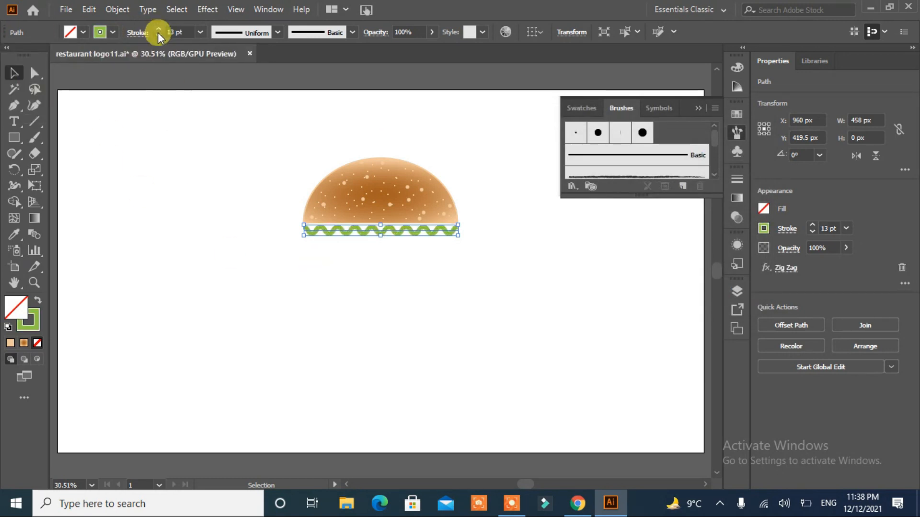
# Apply a width profile that tapers the green wavy line towards both ends
pyautogui.click(278, 32)
pyautogui.click(199, 187)
pyautogui.click(132, 118)
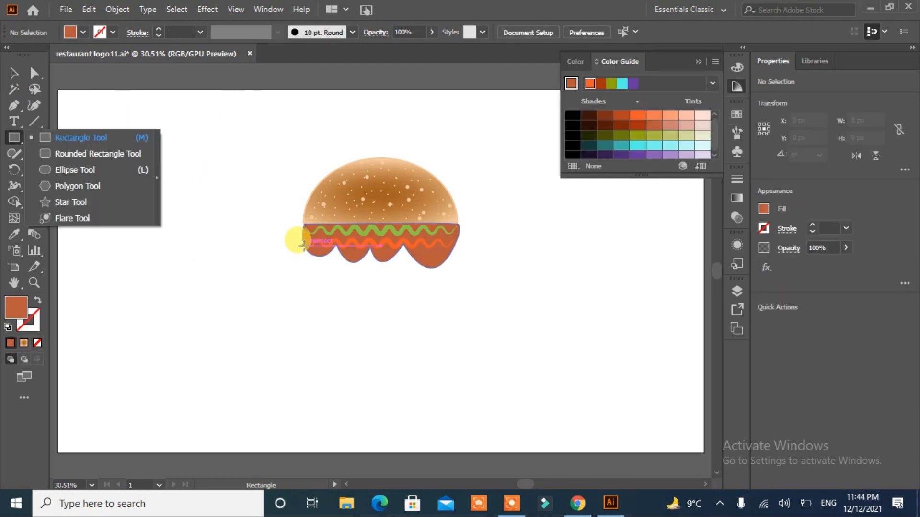
# Draw a rectangle about 456 by 76 px for the bottom bun and round its two lower corners to 59 px
pyautogui.moveTo(304, 245); pyautogui.dragTo(458, 271)
pyautogui.click(34, 73)
pyautogui.click(458, 271)
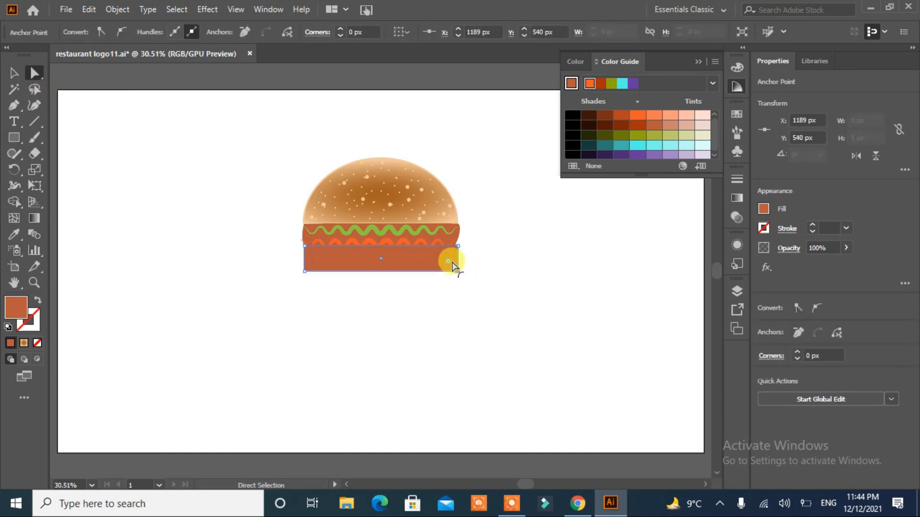
pyautogui.keyDown('shift'); pyautogui.click(304, 271); pyautogui.keyUp('shift')
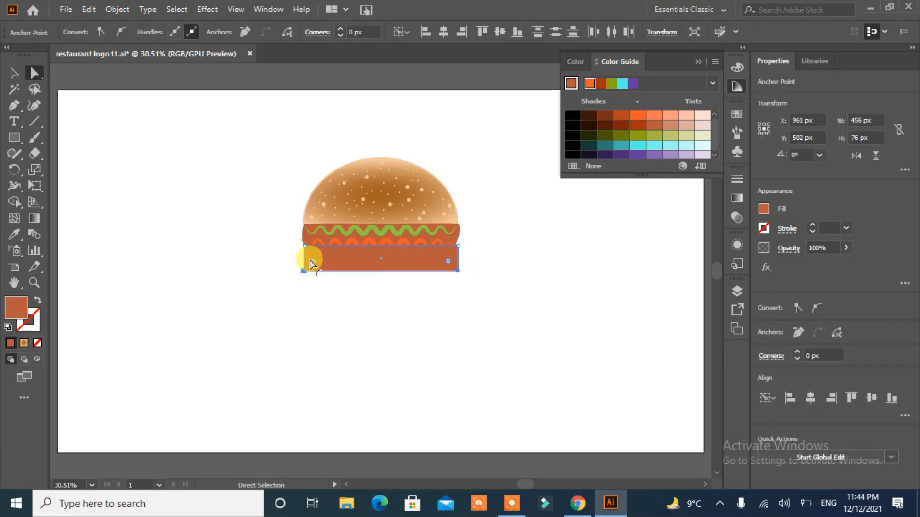
pyautogui.moveTo(317, 263); pyautogui.dragTo(318, 244)
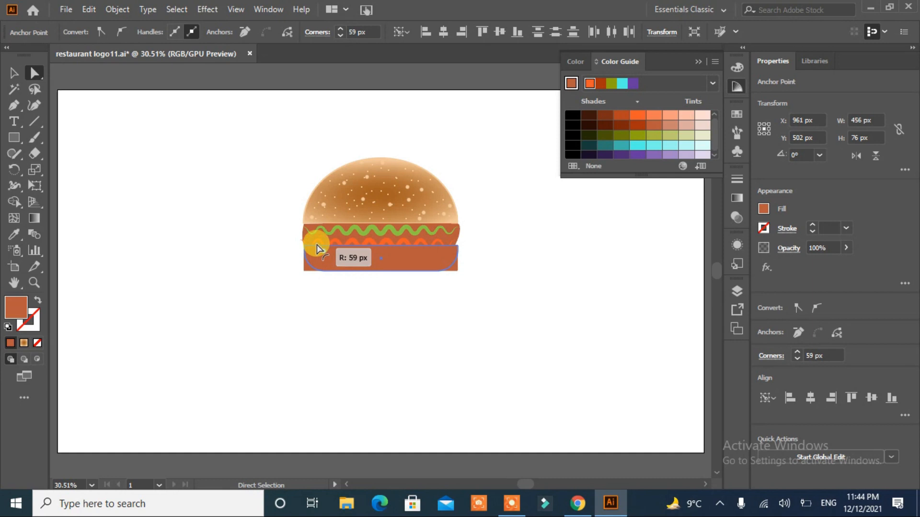
# Send the bottom bun to the back and recolour it with the brown-to-peach gradient using the Eyedropper
pyautogui.rightClick(381, 262)
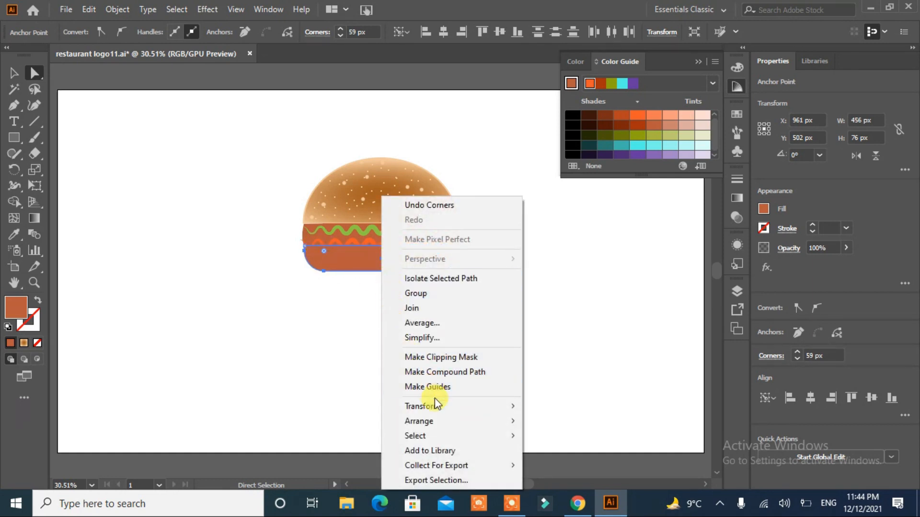
pyautogui.moveTo(429, 421)
pyautogui.click(590, 467)
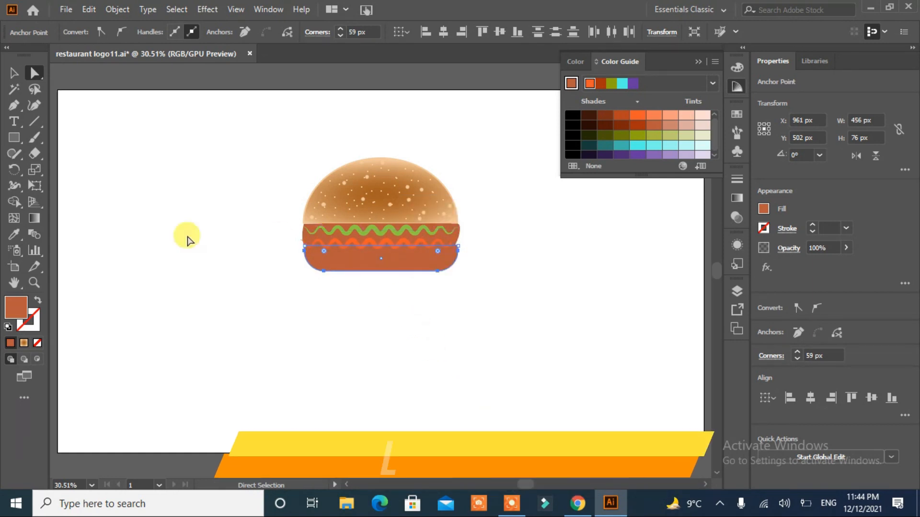
pyautogui.click(13, 234)
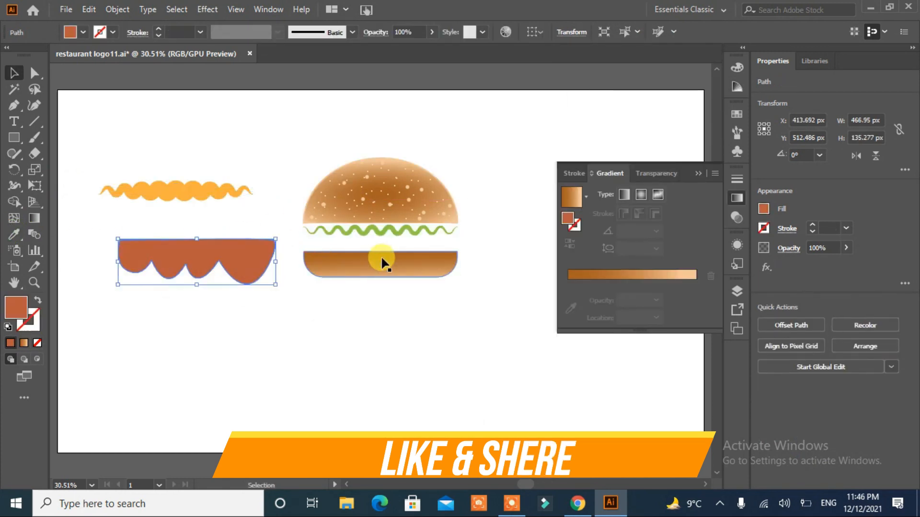
# Nudge the green wave down and draw a horizontal line about 456 px wide with a 21 pt stroke beneath the top bun
pyautogui.moveTo(366, 235); pyautogui.dragTo(366, 234)
pyautogui.click(31, 124)
pyautogui.moveTo(305, 227); pyautogui.dragTo(457, 227)
pyautogui.click(158, 27)
pyautogui.click(158, 27)
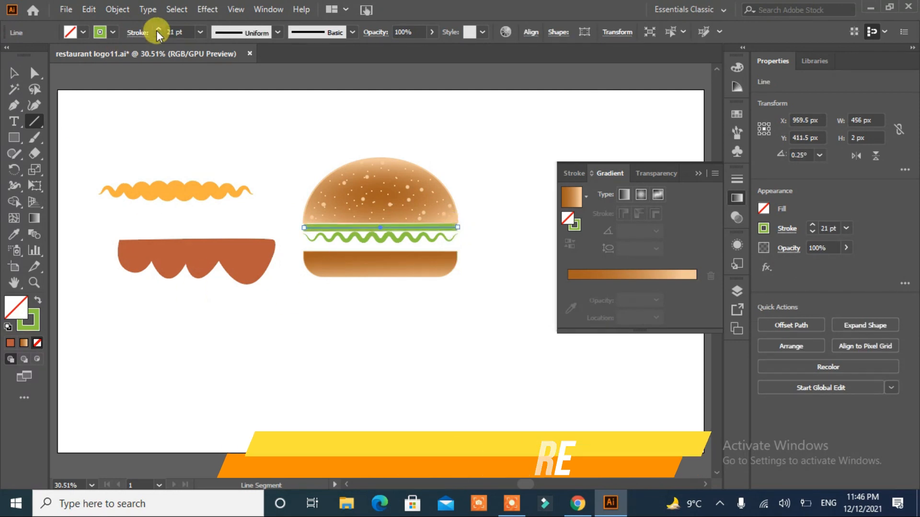
# Colour the stroke of the line beneath the top bun red
pyautogui.click(112, 32)
pyautogui.click(46, 54)
pyautogui.doubleClick(30, 321)
pyautogui.moveTo(473, 120)
pyautogui.mouseDown()
pyautogui.moveTo(656, 160)
pyautogui.moveTo(622, 154)
pyautogui.mouseUp()
pyautogui.click(776, 202)
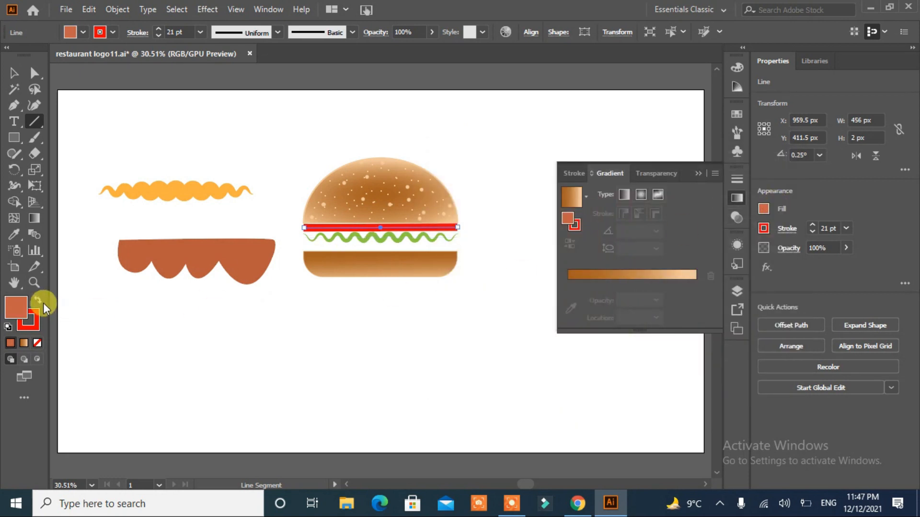
# Give the line beneath the top bun no fill, a brown-red stroke and round caps
pyautogui.click(38, 300)
pyautogui.click(38, 343)
pyautogui.click(13, 73)
pyautogui.click(163, 326)
pyautogui.click(353, 229)
pyautogui.click(787, 229)
pyautogui.click(711, 264)
pyautogui.click(111, 105)
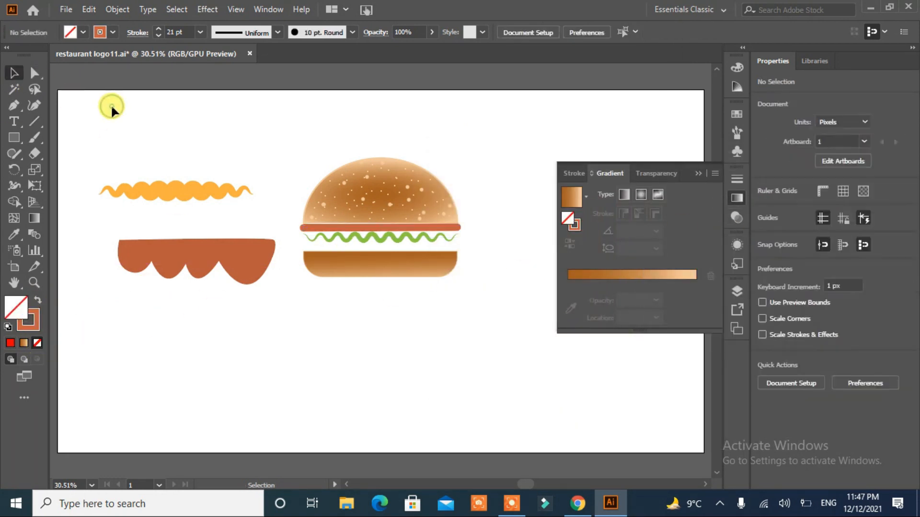
# Duplicate the brown-red line below the green wave and nudge both lines closer to the wave
pyautogui.moveTo(373, 243); pyautogui.dragTo(372, 246)
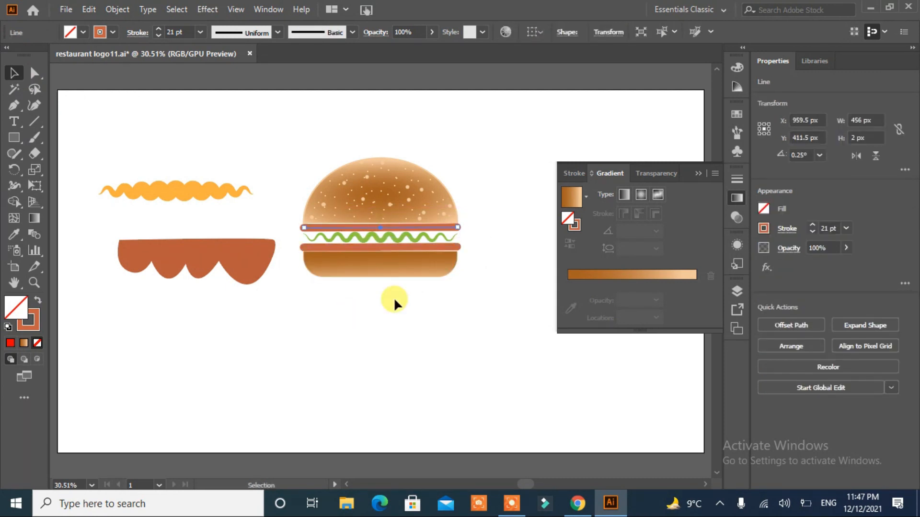
pyautogui.click(392, 247)
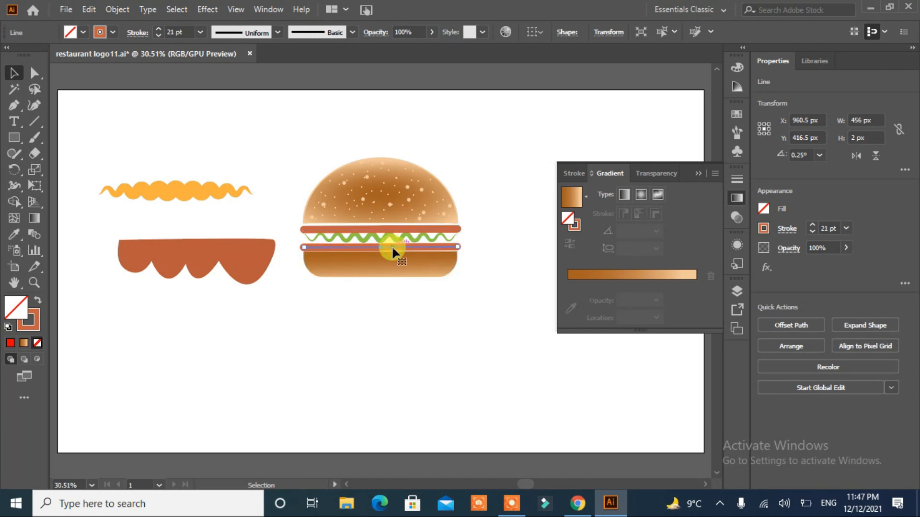
pyautogui.press('Up')
pyautogui.press('Up')
pyautogui.press('Up')
pyautogui.click(468, 241)
# Narrow both brown-red lines together from each end so their rounded caps line up with the bun's edges
pyautogui.click(456, 229)
pyautogui.keyDown('shift'); pyautogui.click(457, 245); pyautogui.keyUp('shift')
pyautogui.moveTo(303, 237); pyautogui.dragTo(308, 240)
pyautogui.moveTo(458, 237); pyautogui.dragTo(458, 236)
pyautogui.click(470, 299)
# Delete the leftover orange wave and brown scalloped shape beside the burger, and select the whole burger
pyautogui.moveTo(263, 187); pyautogui.dragTo(173, 340)
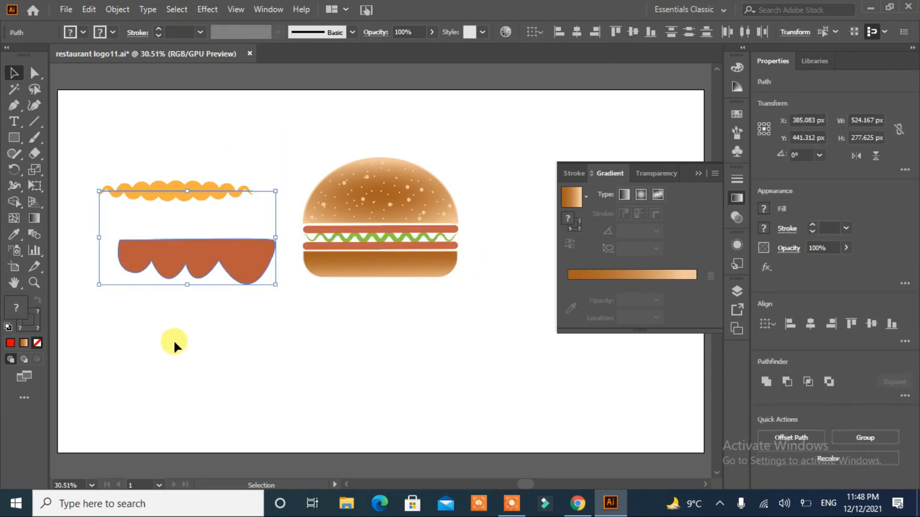
pyautogui.press('Delete')
pyautogui.click(698, 173)
pyautogui.moveTo(478, 160); pyautogui.dragTo(248, 306)
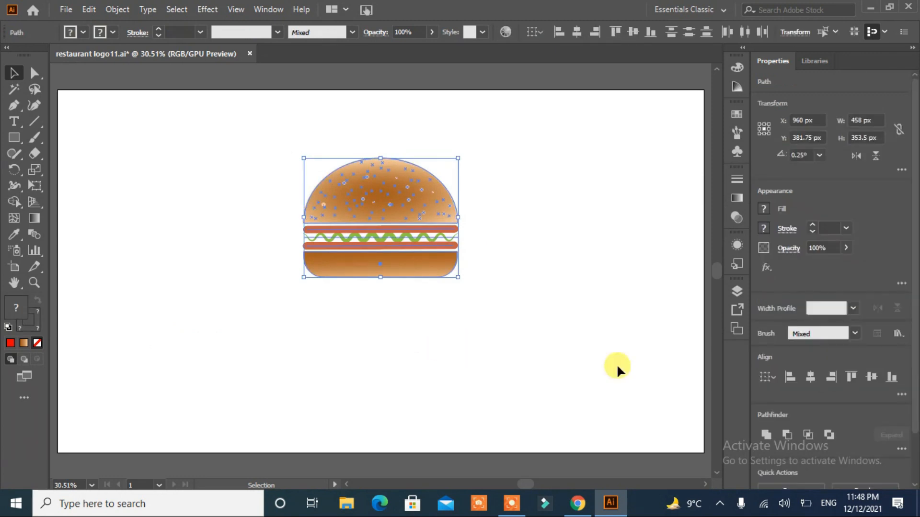
pyautogui.click(518, 338)
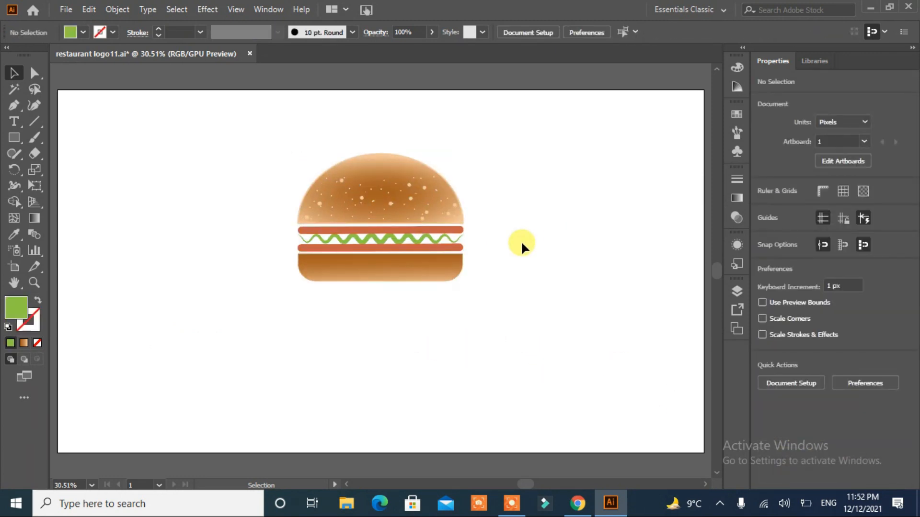
# Paste the word Burger and enlarge it to about 218 pt, and move the reduced burger drawing to the artboard's upper part
pyautogui.hotkey('ctrl', 'v')
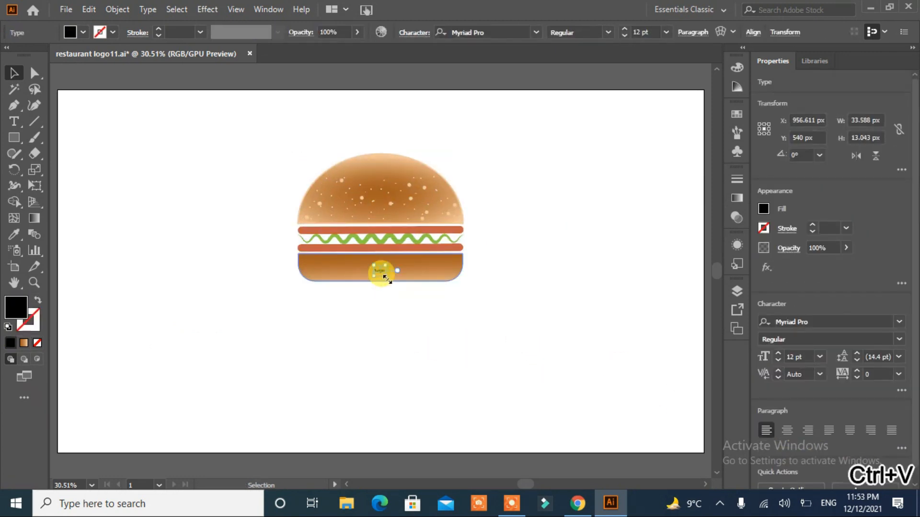
pyautogui.moveTo(384, 276); pyautogui.dragTo(479, 308)
pyautogui.moveTo(412, 274); pyautogui.dragTo(494, 277)
pyautogui.click(519, 309)
pyautogui.moveTo(453, 229); pyautogui.dragTo(429, 140)
# Draw a circle about 696 px wide below the burger with no fill and a 25 pt black stroke
pyautogui.moveTo(10, 145); pyautogui.dragTo(48, 166)
pyautogui.moveTo(342, 271)
pyautogui.mouseDown()
pyautogui.moveTo(459, 363)
pyautogui.moveTo(419, 316)
pyautogui.mouseUp()
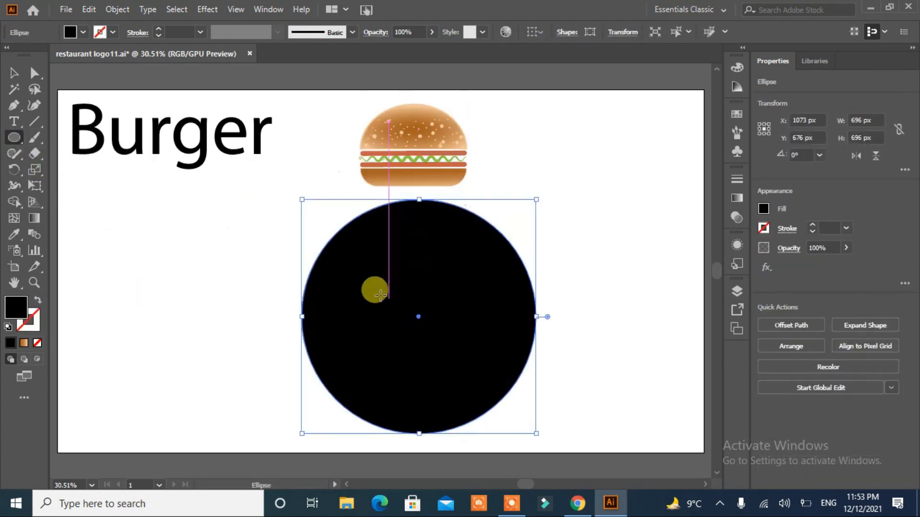
pyautogui.click(38, 300)
pyautogui.click(160, 30)
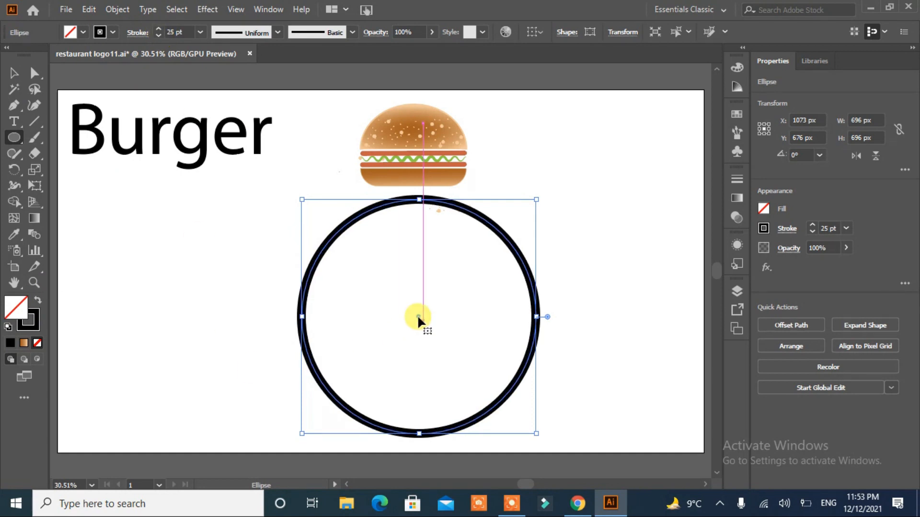
# Offset the circle's path inward to create a concentric circle 654 px wide
pyautogui.click(790, 326)
pyautogui.click(374, 285)
pyautogui.scroll(-18, 437, 214)
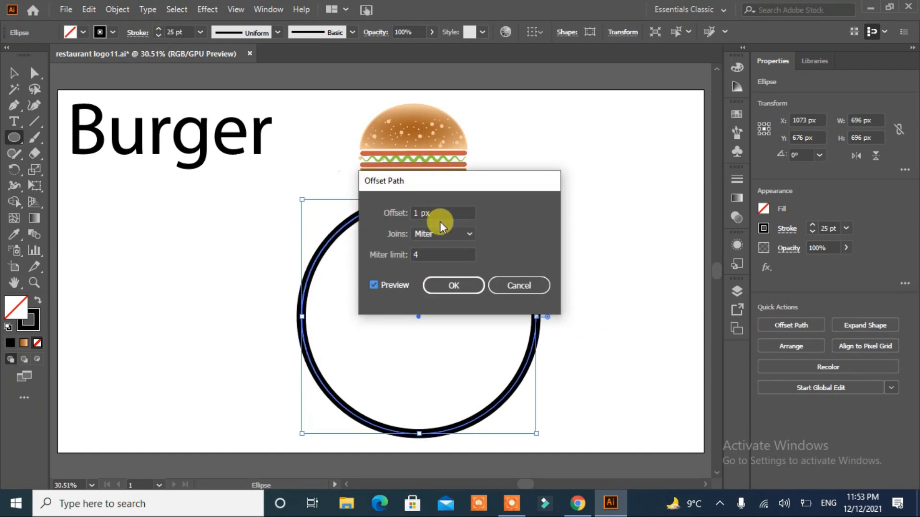
pyautogui.scroll(-13, 434, 211)
pyautogui.click(453, 286)
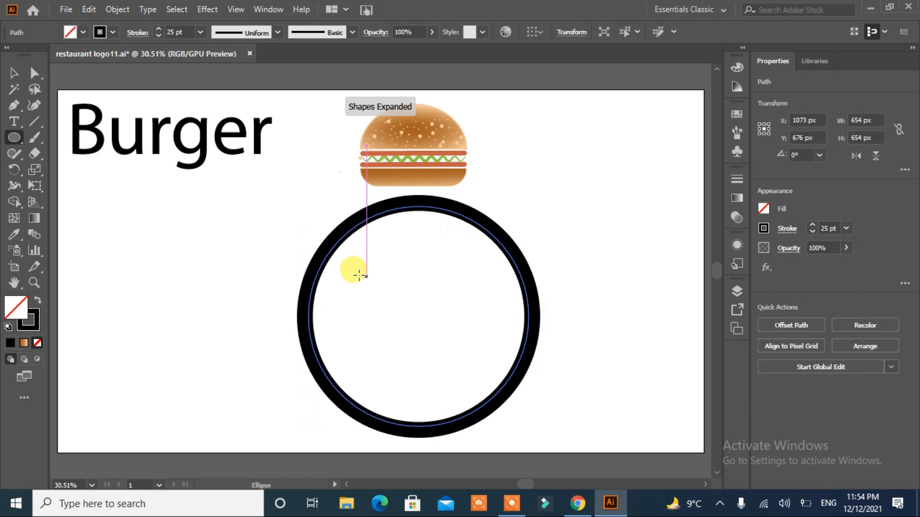
# Set the inner 654 px circle's stroke to 5 pt
pyautogui.click(158, 36)
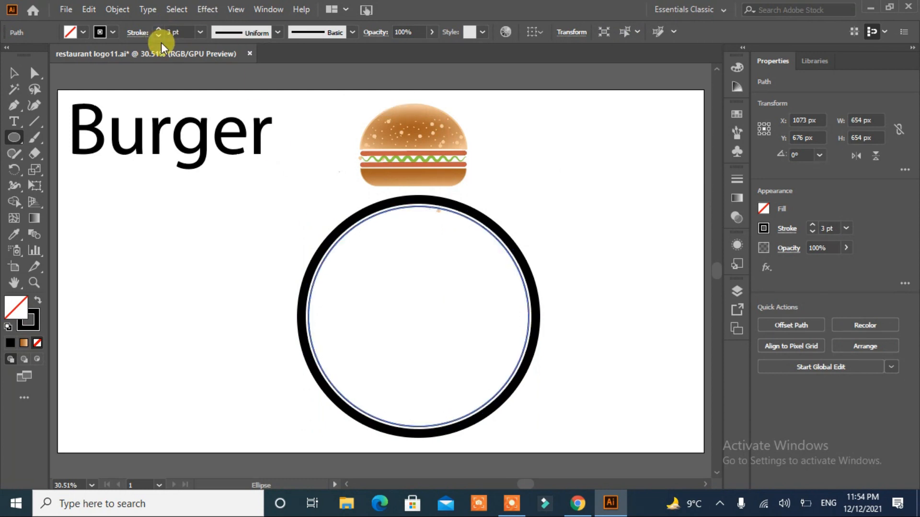
pyautogui.click(236, 335)
pyautogui.click(498, 273)
pyautogui.click(14, 73)
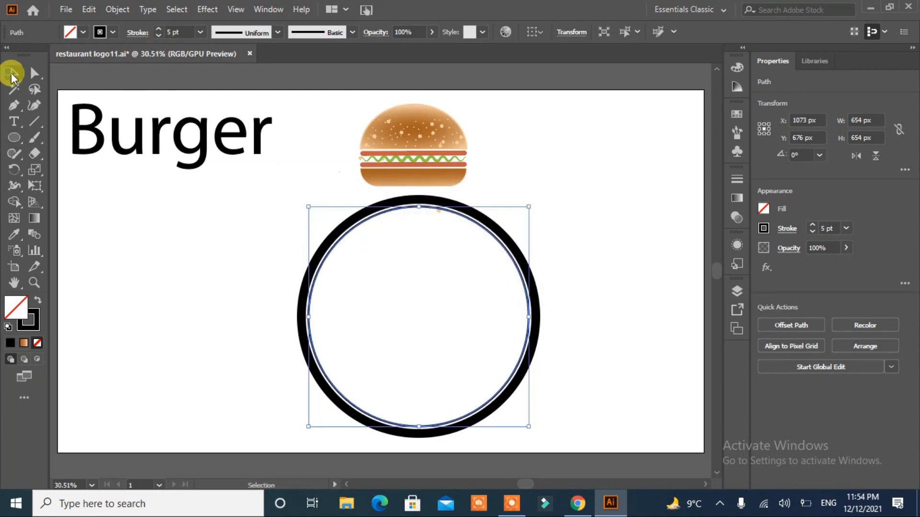
pyautogui.click(236, 313)
# Offset the outer 25 pt circle's path well inward to add a much smaller concentric ring with Miter joins
pyautogui.click(439, 201)
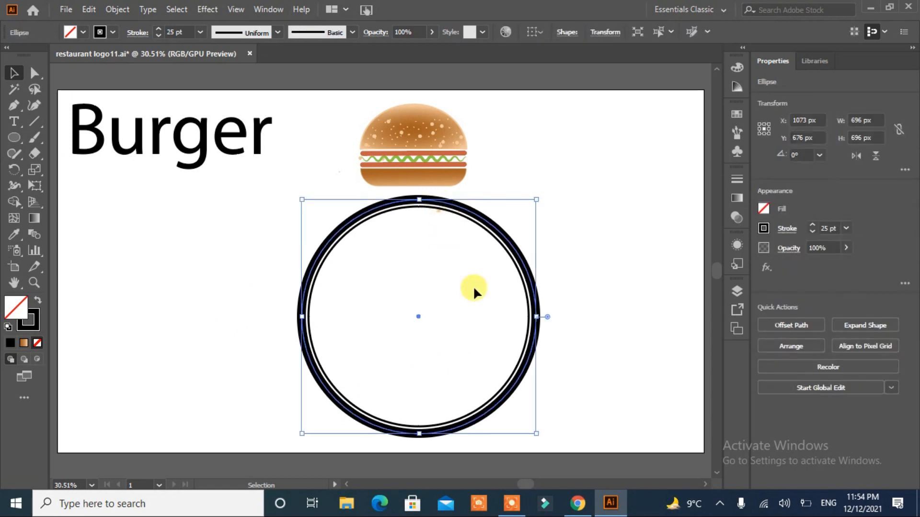
pyautogui.click(791, 326)
pyautogui.click(373, 285)
pyautogui.scroll(-6, 454, 213)
pyautogui.scroll(-20, 454, 213)
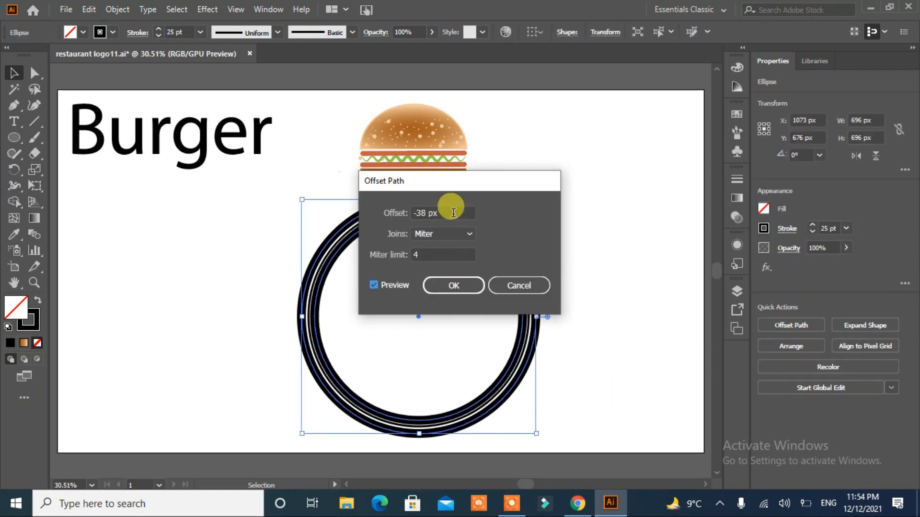
pyautogui.scroll(-20, 448, 213)
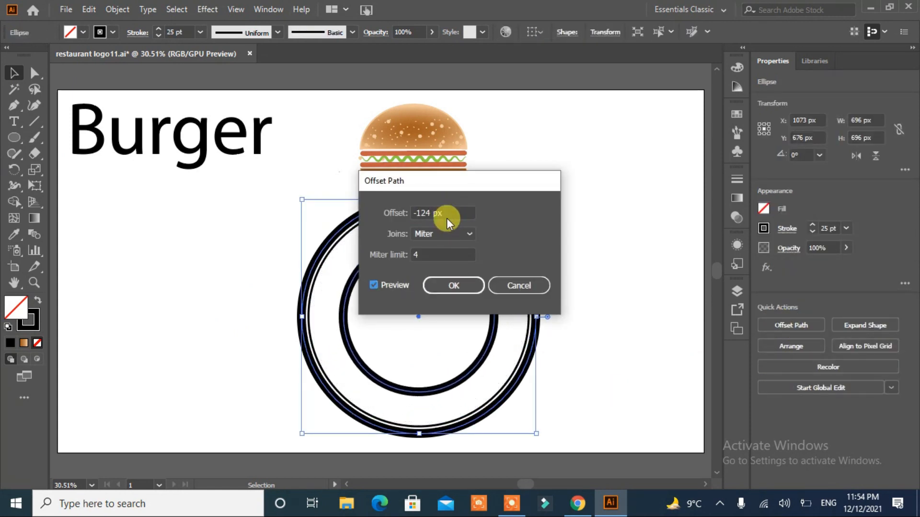
pyautogui.press('Return')
pyautogui.click(594, 329)
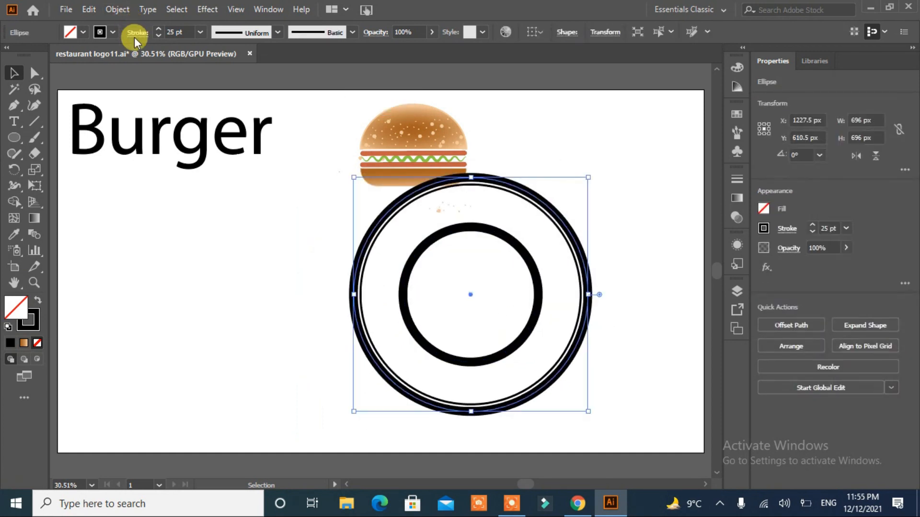
# Expand the strokes of the outer ring, the thin circle and the small inner ring into filled outlines
pyautogui.click(123, 11)
pyautogui.click(176, 164)
pyautogui.click(421, 327)
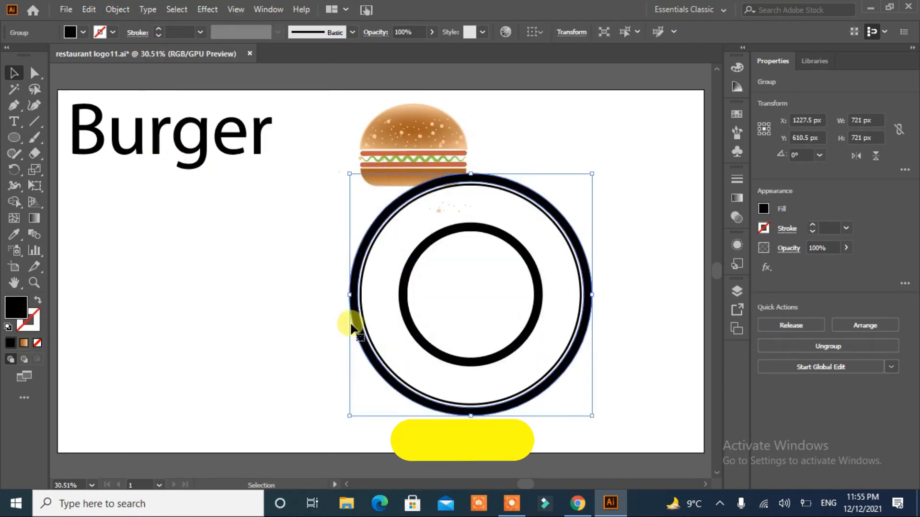
pyautogui.click(359, 296)
pyautogui.click(118, 9)
pyautogui.click(163, 164)
pyautogui.click(413, 317)
pyautogui.click(404, 290)
pyautogui.click(117, 9)
pyautogui.click(153, 159)
pyautogui.press('Return')
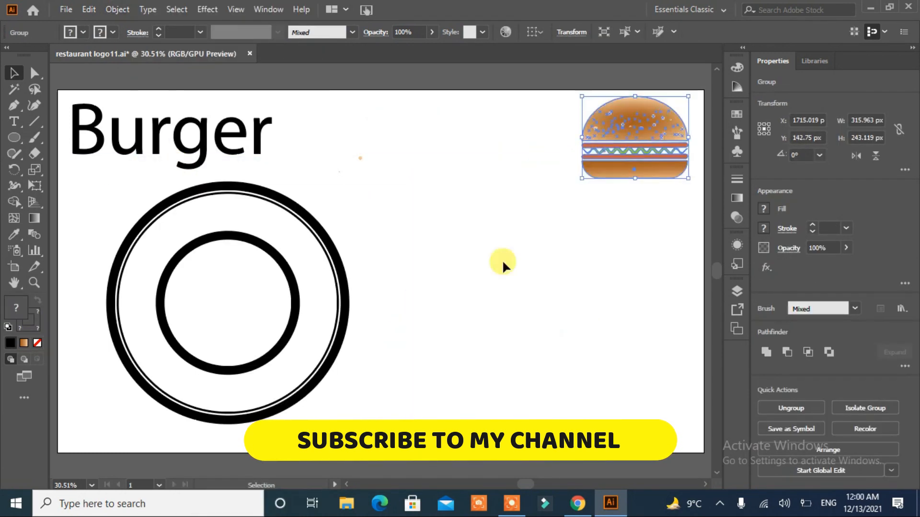
# Move all three rings to the middle of the artboard and enlarge them proportionally to nearly the artboard's height
pyautogui.moveTo(386, 230); pyautogui.dragTo(103, 371)
pyautogui.moveTo(103, 370); pyautogui.dragTo(344, 323)
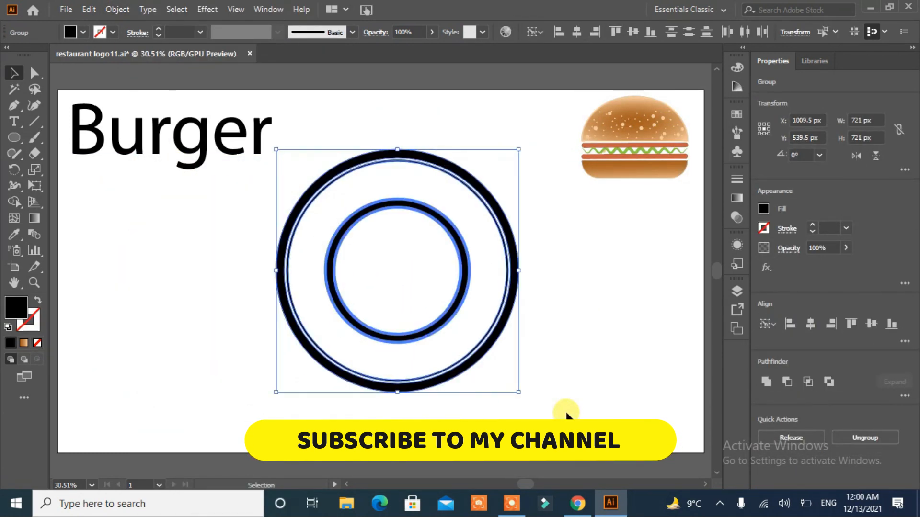
pyautogui.moveTo(559, 413); pyautogui.dragTo(275, 406)
pyautogui.moveTo(519, 393); pyautogui.dragTo(563, 437)
pyautogui.click(605, 403)
# Set the Burger text in the Arthines font at 383 pt and centre it over the rings
pyautogui.click(225, 166)
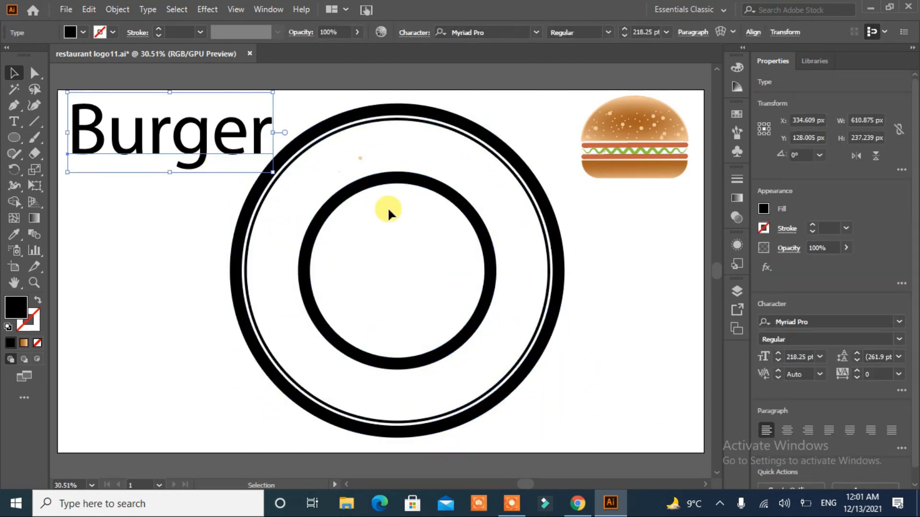
pyautogui.click(535, 33)
pyautogui.click(596, 96)
pyautogui.moveTo(216, 149); pyautogui.dragTo(369, 294)
pyautogui.moveTo(777, 353); pyautogui.dragTo(780, 354)
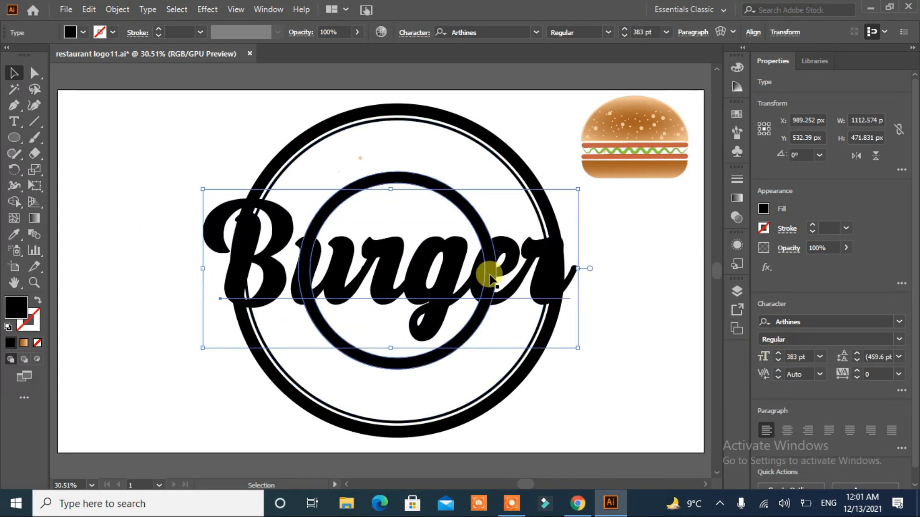
# Move the Burger text down over the rings' lower half and slant it upward to the right with Free Transform
pyautogui.moveTo(265, 273); pyautogui.dragTo(268, 332)
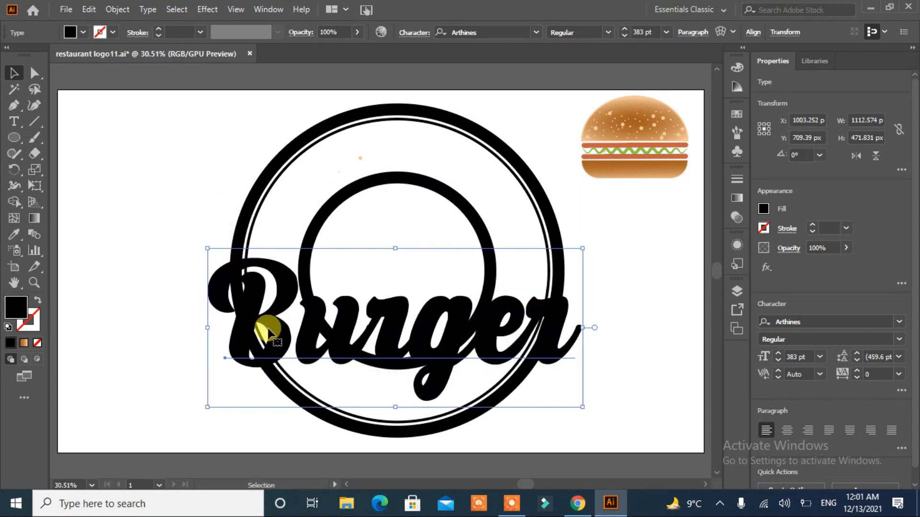
pyautogui.click(34, 186)
pyautogui.moveTo(582, 328); pyautogui.dragTo(590, 252)
pyautogui.moveTo(395, 309); pyautogui.dragTo(395, 331)
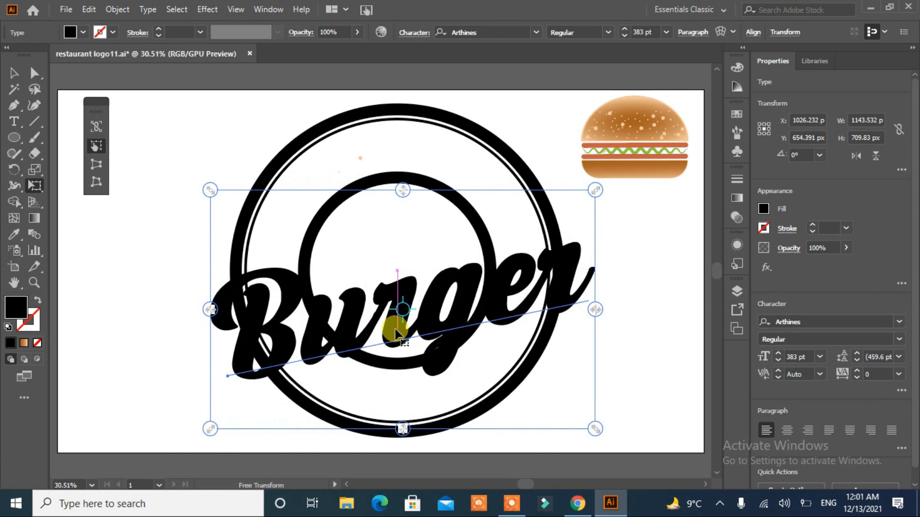
# Expand the slanted Burger text into outlines and place one copy above it and another slightly up and left of it
pyautogui.click(117, 11)
pyautogui.click(345, 164)
pyautogui.click(422, 330)
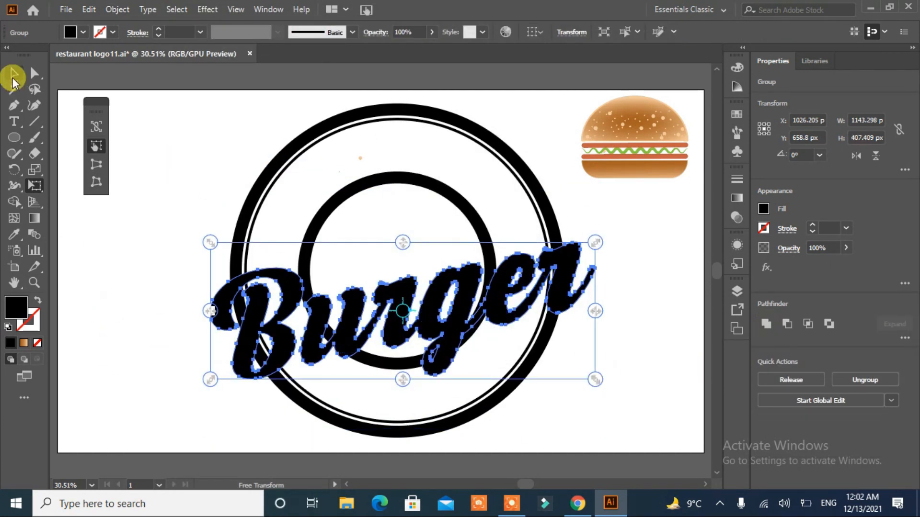
pyautogui.click(13, 74)
pyautogui.click(144, 289)
pyautogui.moveTo(450, 330); pyautogui.dragTo(428, 200)
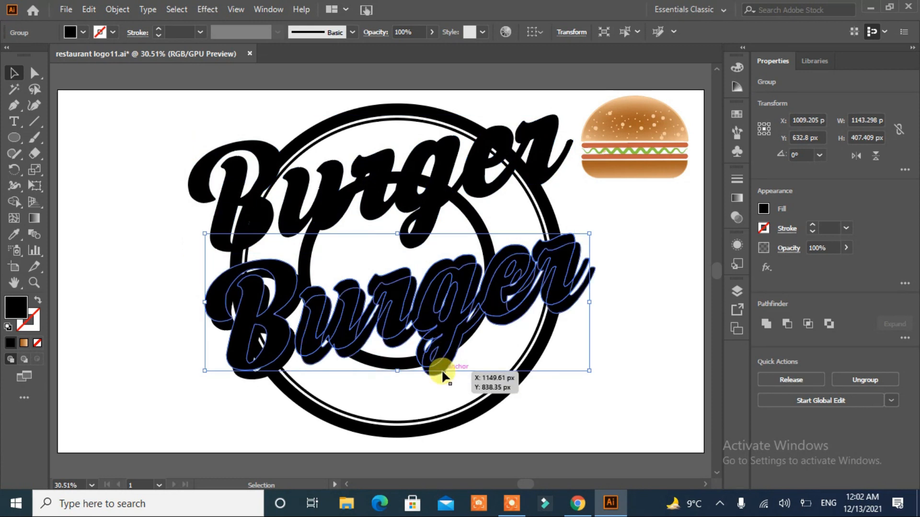
# Set the Blend Options spacing to Specified Steps for the two overlapping Burger copies
pyautogui.keyDown('shift'); pyautogui.click(441, 377); pyautogui.keyUp('shift')
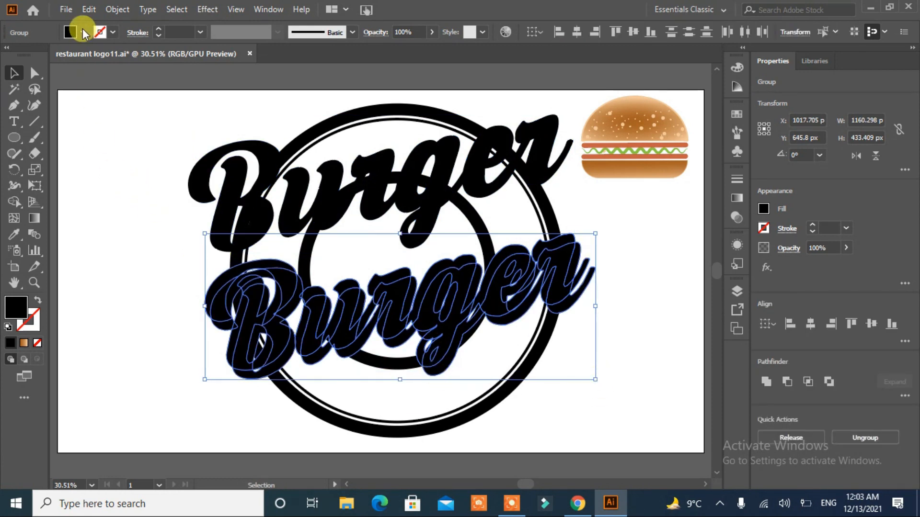
pyautogui.click(117, 9)
pyautogui.moveTo(307, 369)
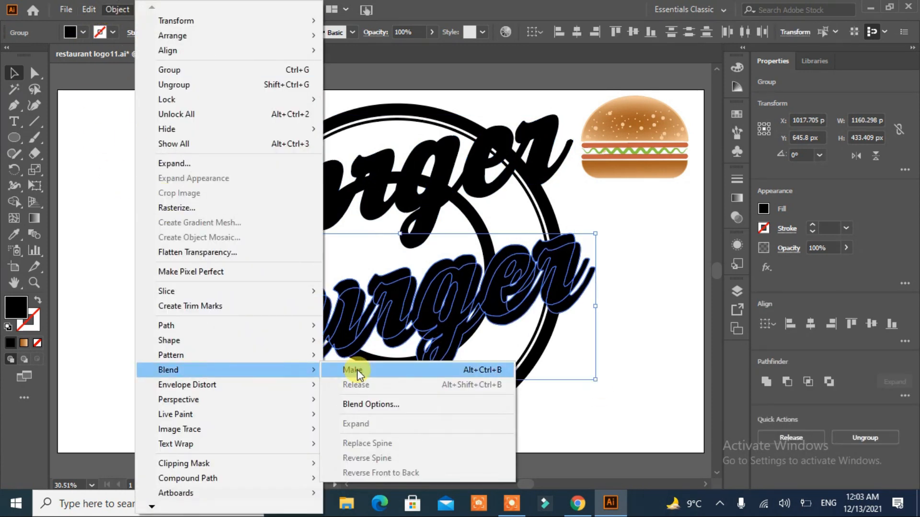
pyautogui.click(382, 405)
pyautogui.click(491, 216)
pyautogui.click(467, 248)
pyautogui.click(518, 219)
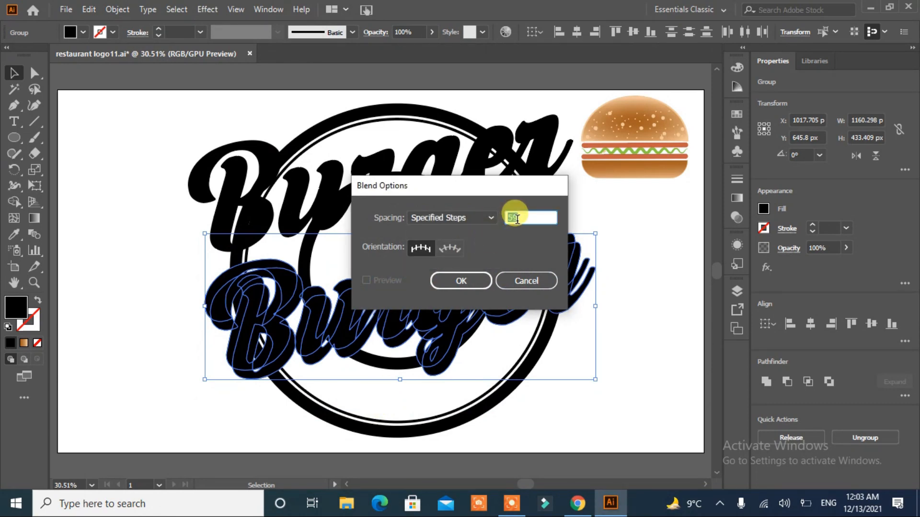
pyautogui.click(463, 281)
# Blend the two overlapping Burger copies into one extruded shape
pyautogui.click(88, 10)
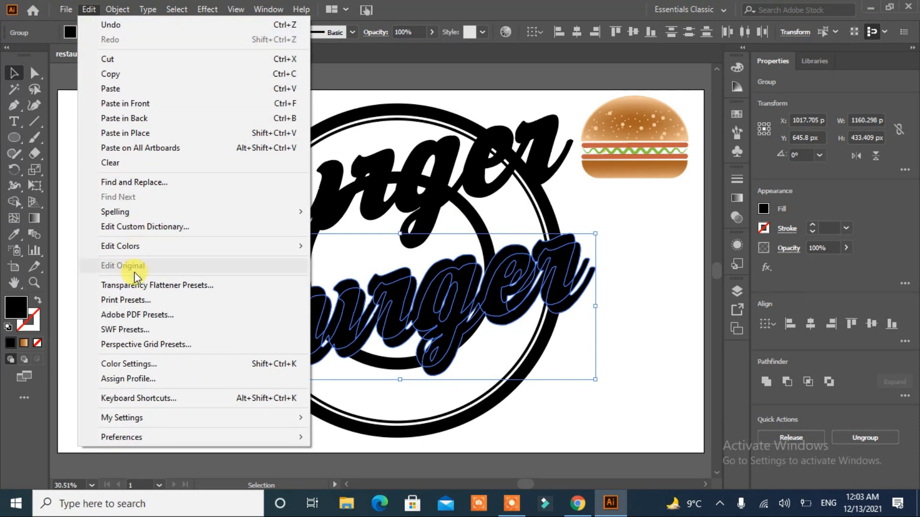
pyautogui.moveTo(117, 10)
pyautogui.moveTo(267, 370)
pyautogui.click(364, 370)
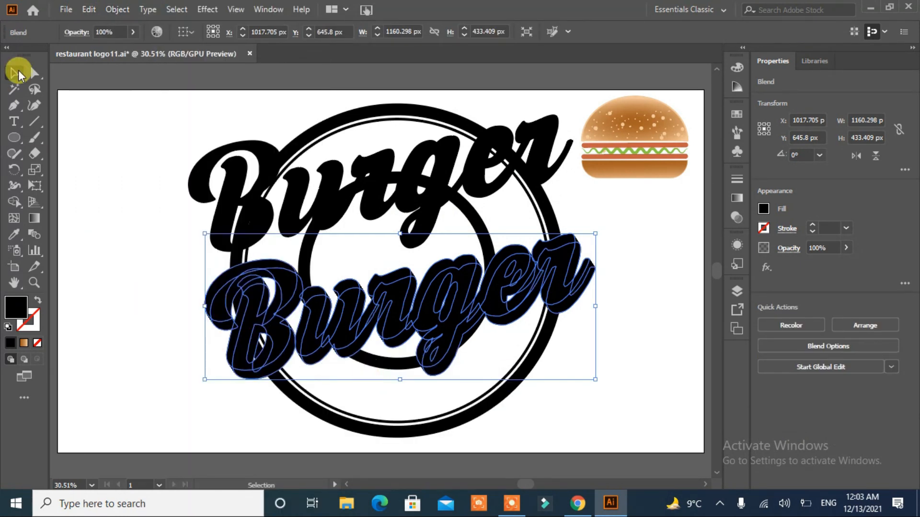
pyautogui.click(82, 135)
# Place the upper Burger copy on the front face of the blend and fill it white
pyautogui.moveTo(231, 268); pyautogui.dragTo(238, 312)
pyautogui.click(83, 32)
pyautogui.click(29, 56)
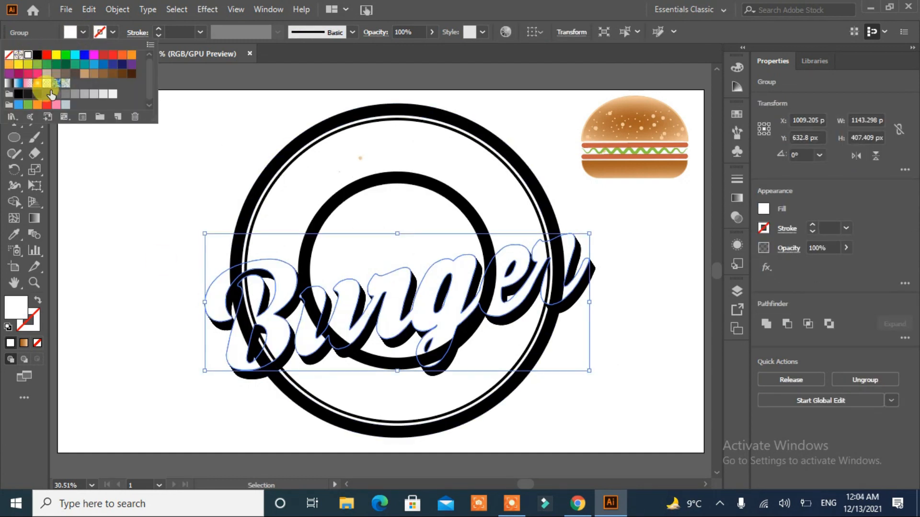
pyautogui.click(149, 242)
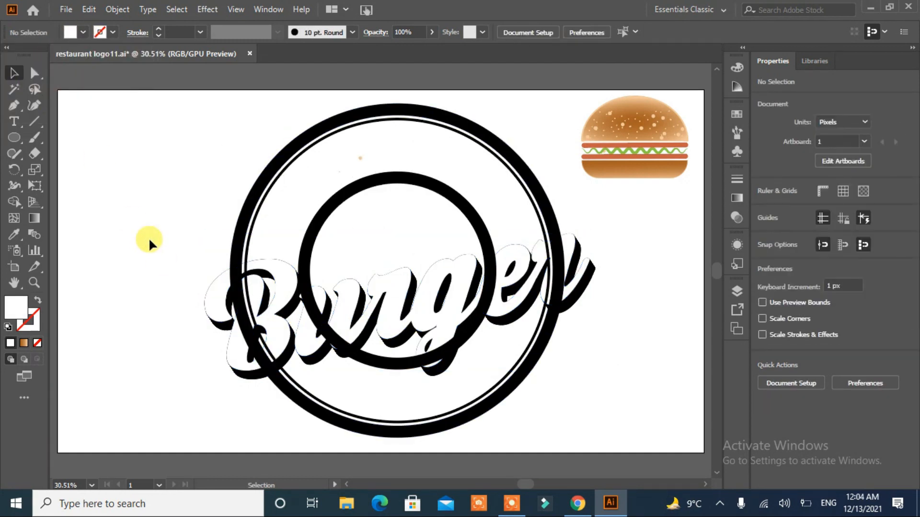
# Offset the path of the white Burger front lettering by 33 px with Miter joins
pyautogui.click(507, 280)
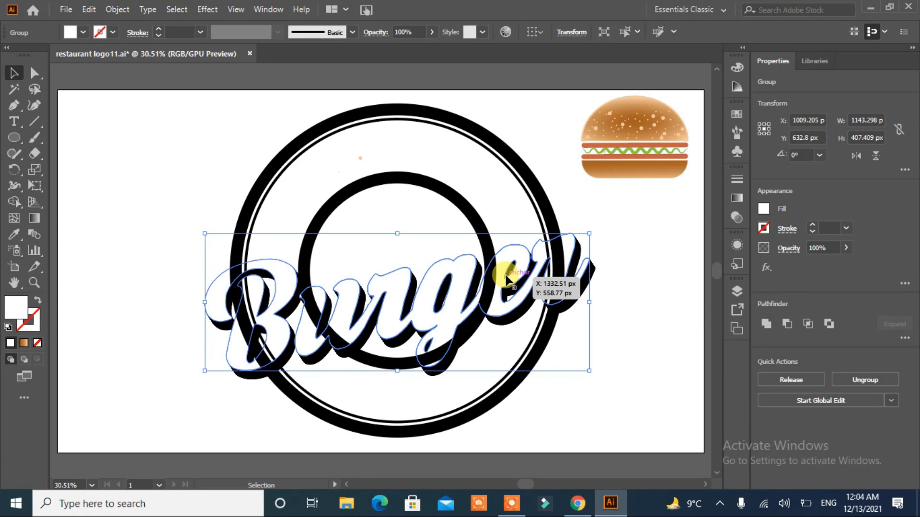
pyautogui.click(117, 9)
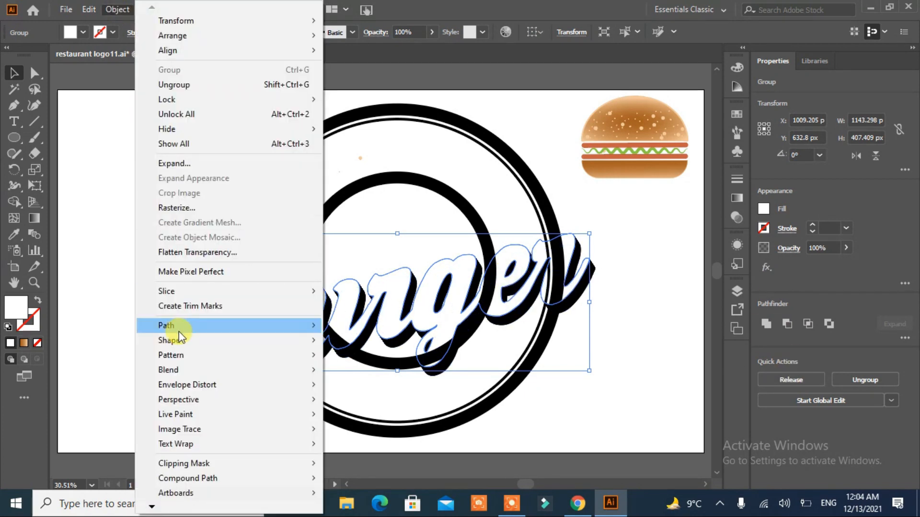
pyautogui.moveTo(288, 325)
pyautogui.click(403, 371)
pyautogui.click(541, 229)
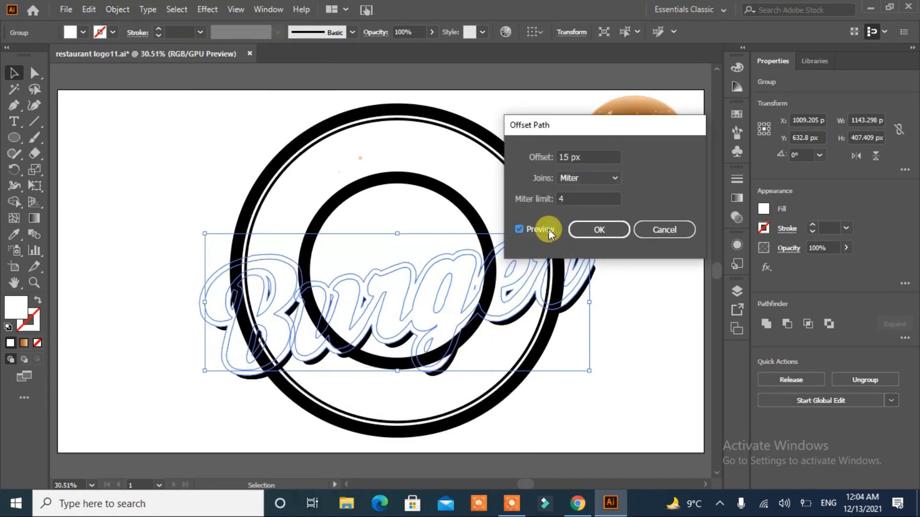
pyautogui.scroll(19, 591, 156)
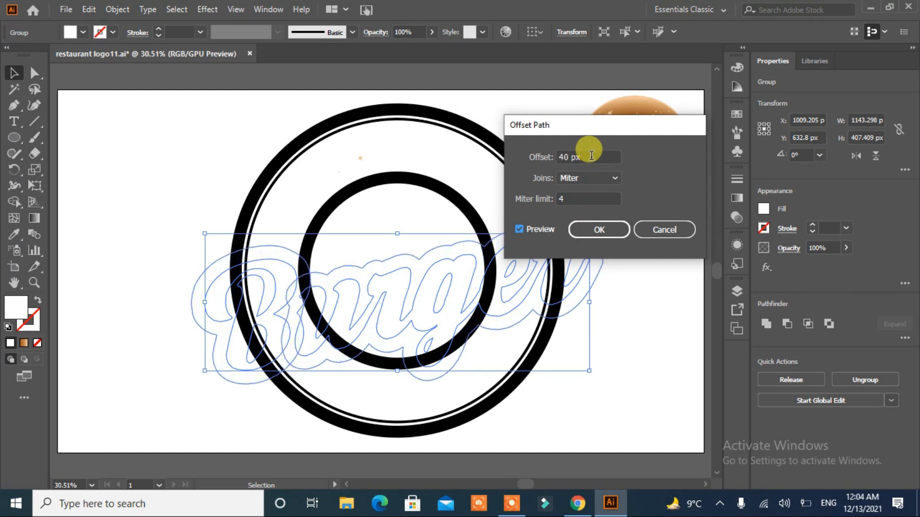
pyautogui.scroll(-8, 591, 154)
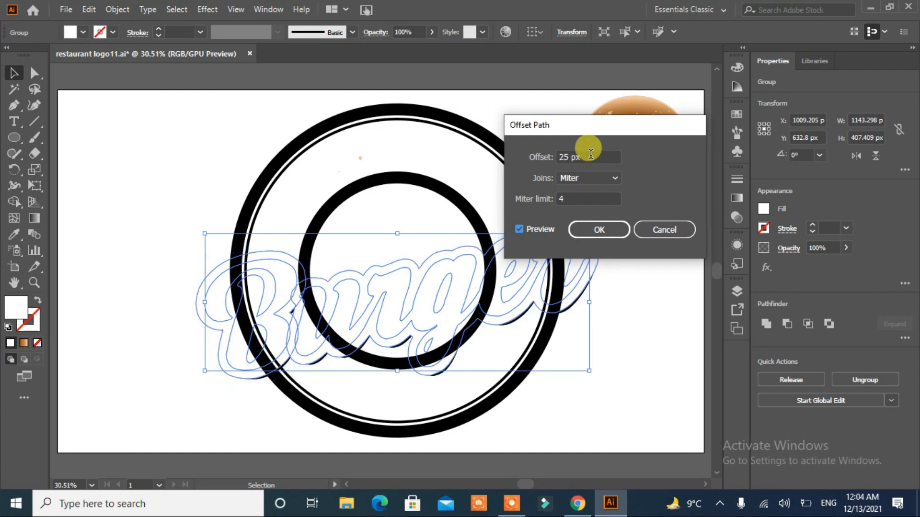
pyautogui.scroll(3, 591, 154)
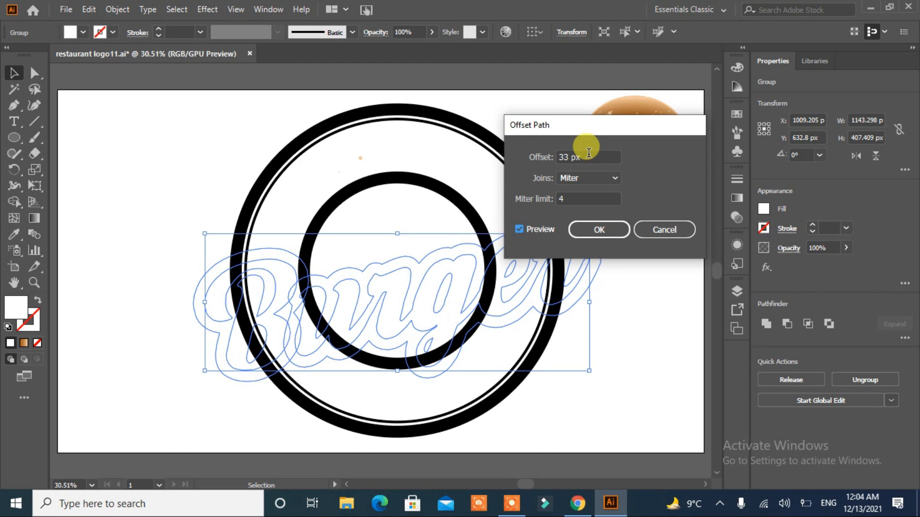
pyautogui.click(591, 229)
# Nudge the Burger offset outline about 23 px down so it surrounds the extrusion too
pyautogui.press('Down')
pyautogui.press('Down')
pyautogui.press('Down')
pyautogui.press('Down')
pyautogui.press('Down')
pyautogui.press('Down')
pyautogui.press('Down')
pyautogui.press('Down')
pyautogui.press('Down')
pyautogui.press('Down')
pyautogui.press('Down')
pyautogui.press('Down')
pyautogui.press('Down')
pyautogui.press('Down')
pyautogui.press('Down')
pyautogui.press('Down')
pyautogui.press('Down')
pyautogui.press('Down')
pyautogui.press('Down')
pyautogui.press('Down')
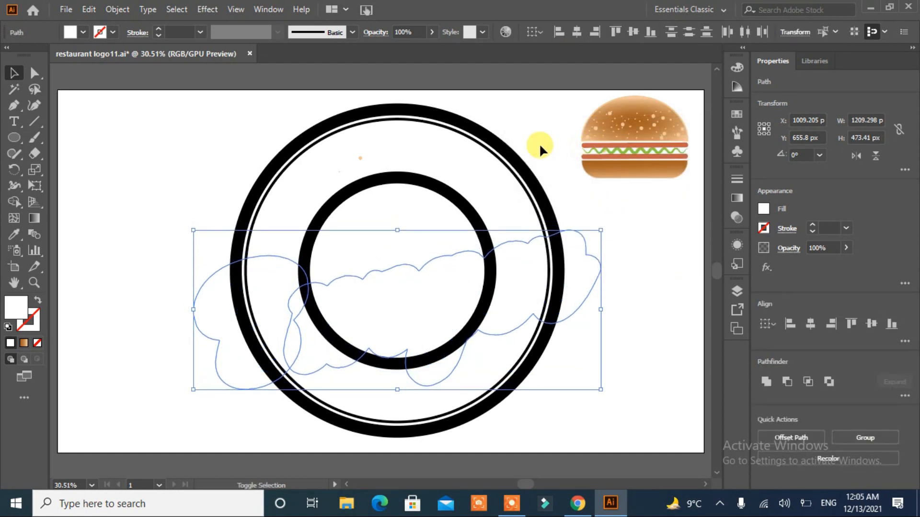
# Cut the offset outline's area out of the black rings with Shape Builder and delete the leftover pieces around the Burger lettering
pyautogui.moveTo(540, 142); pyautogui.dragTo(394, 206)
pyautogui.click(13, 202)
pyautogui.moveTo(225, 315)
pyautogui.mouseDown()
pyautogui.moveTo(241, 303)
pyautogui.moveTo(263, 303)
pyautogui.moveTo(295, 344)
pyautogui.moveTo(330, 341)
pyautogui.moveTo(339, 327)
pyautogui.moveTo(302, 291)
pyautogui.moveTo(454, 291)
pyautogui.moveTo(497, 287)
pyautogui.mouseUp()
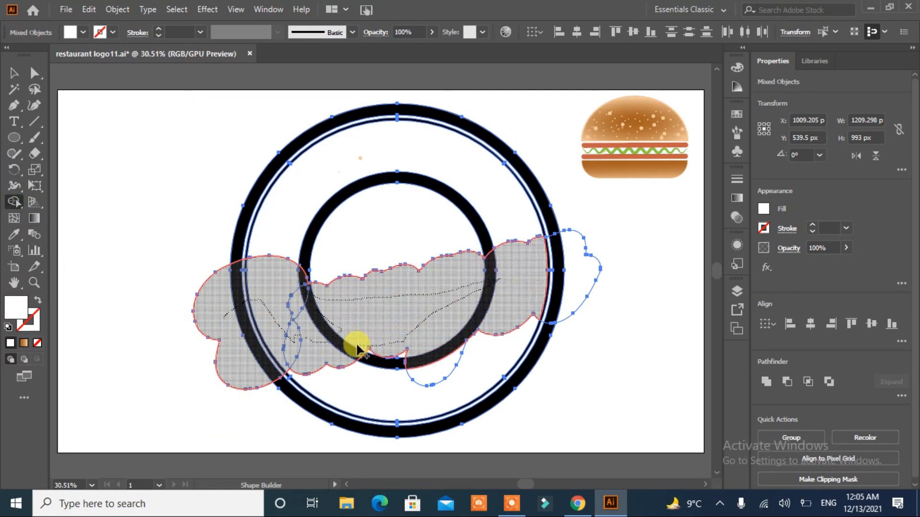
pyautogui.moveTo(619, 289); pyautogui.dragTo(618, 289)
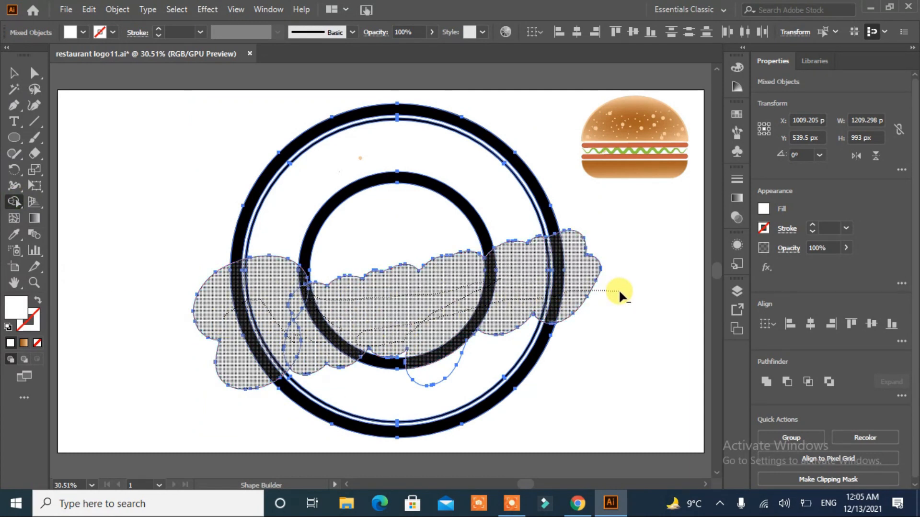
pyautogui.click(13, 73)
pyautogui.click(203, 394)
pyautogui.moveTo(203, 395); pyautogui.dragTo(598, 393)
pyautogui.press('a')
pyautogui.press('Delete')
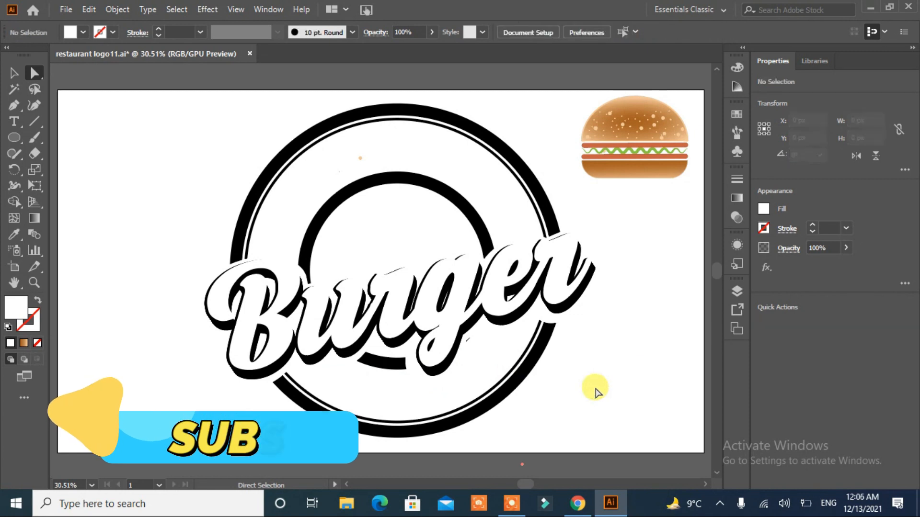
# Nudge the white Burger lettering into alignment on its black extrusion, at about X 1010 px and Y 635 px
pyautogui.moveTo(557, 269); pyautogui.dragTo(562, 264)
pyautogui.hotkey('ctrl', 'z')
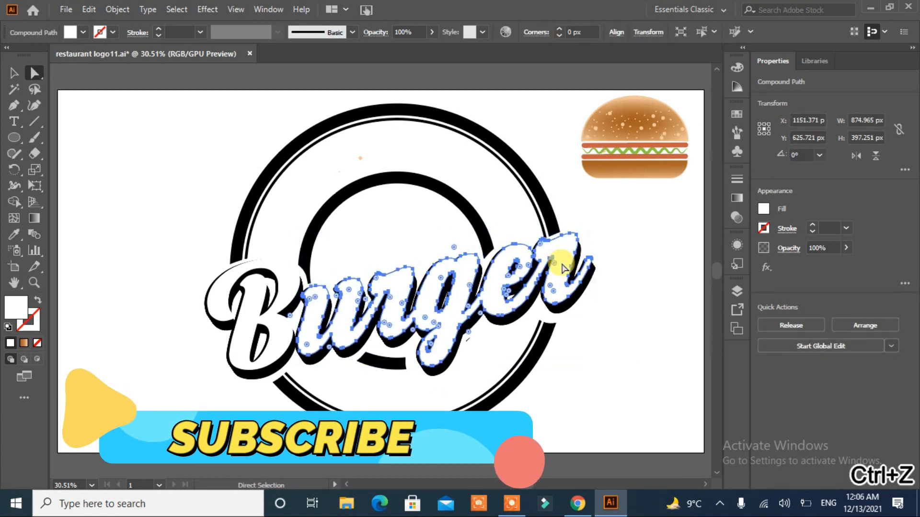
pyautogui.click(14, 74)
pyautogui.click(112, 197)
pyautogui.click(240, 347)
pyautogui.press('Down')
pyautogui.press('Down')
pyautogui.press('Down')
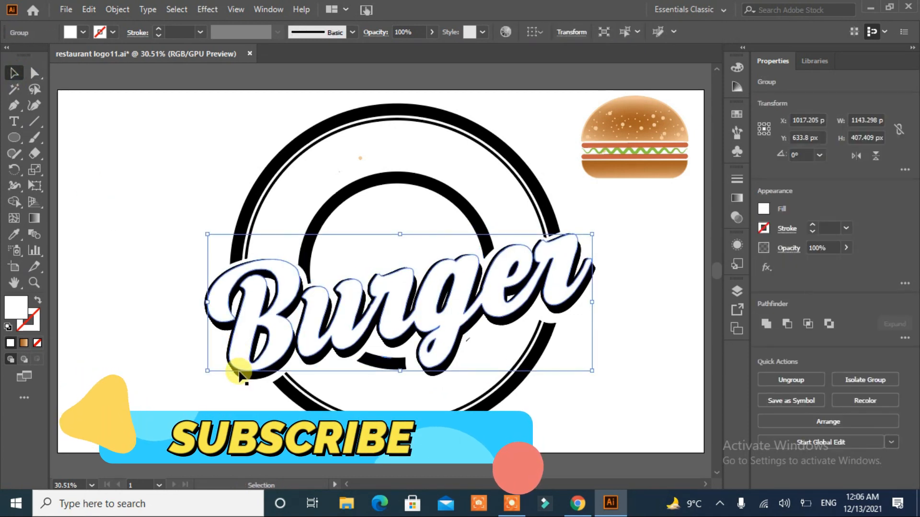
pyautogui.press('Right')
pyautogui.press('Right')
pyautogui.press('Right')
pyautogui.press('Down')
pyautogui.press('Down')
pyautogui.press('Down')
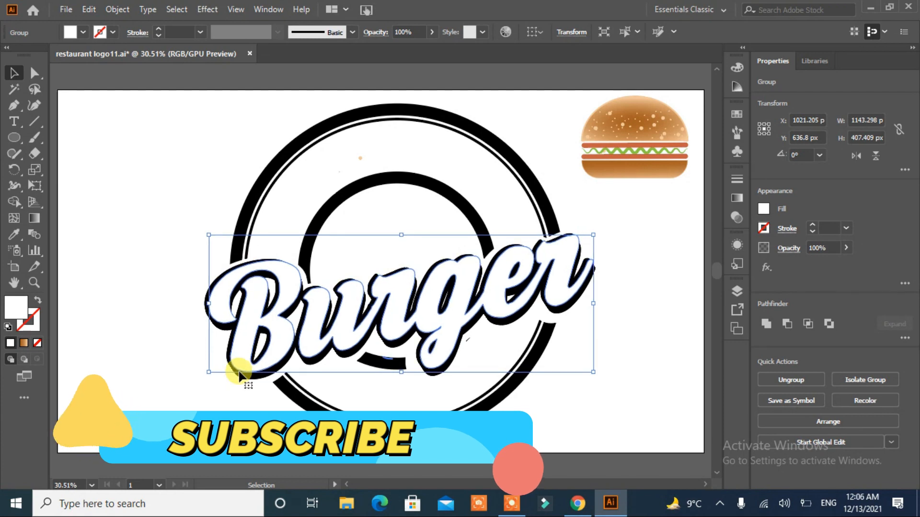
pyautogui.hotkey('shift', 'Left')
pyautogui.press('Up')
pyautogui.press('Up')
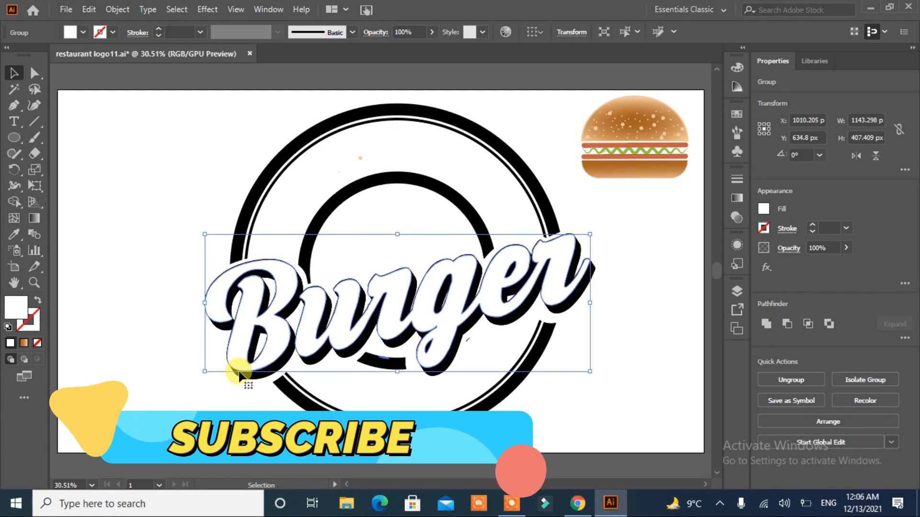
pyautogui.click(621, 314)
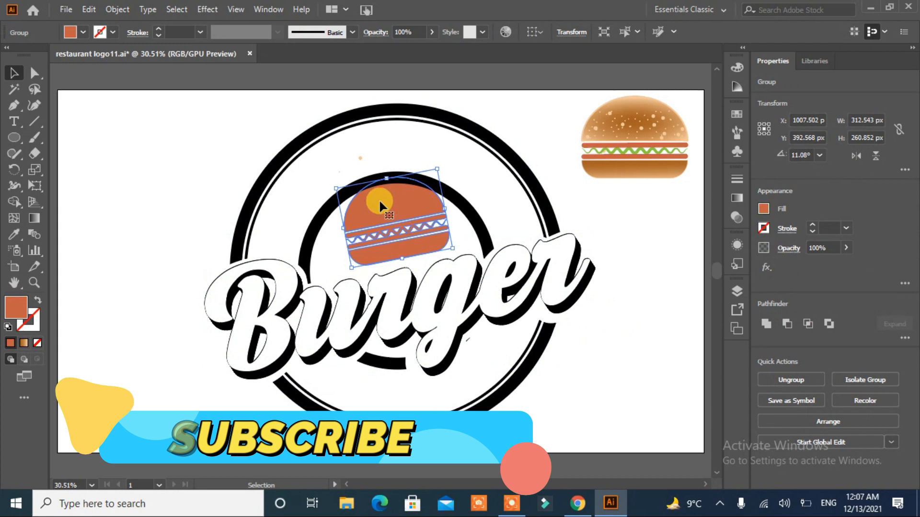
# Offset the path of the orange burger silhouette by 20 px
pyautogui.click(117, 10)
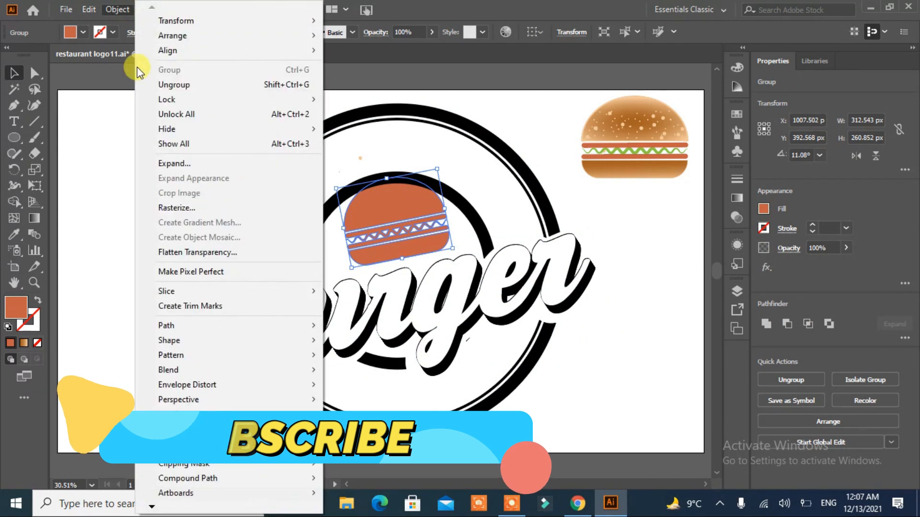
pyautogui.moveTo(213, 331)
pyautogui.click(379, 372)
pyautogui.click(519, 229)
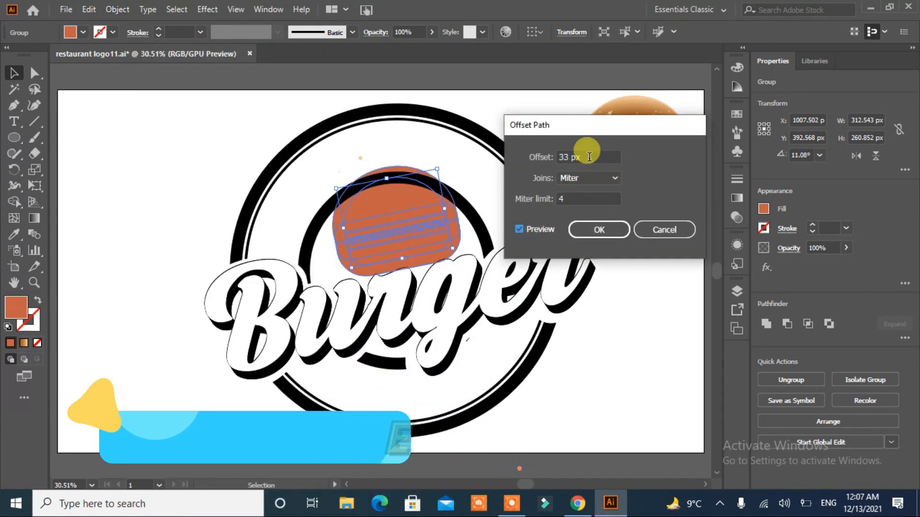
pyautogui.scroll(-6, 589, 157)
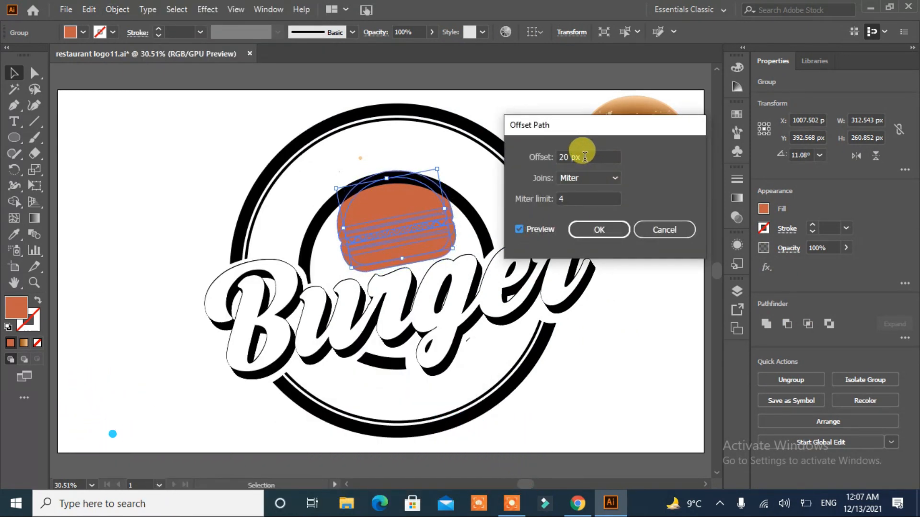
pyautogui.click(579, 230)
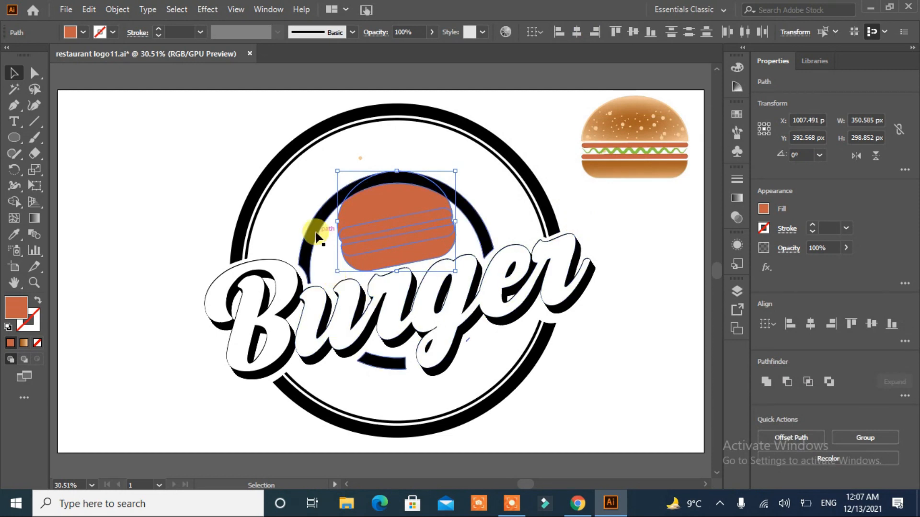
# Cut the enlarged burger silhouette out of the inner ring with Shape Builder and move the silhouette to the artboard's empty upper-left area
pyautogui.keyDown('shift'); pyautogui.click(314, 234); pyautogui.keyUp('shift')
pyautogui.click(13, 205)
pyautogui.moveTo(394, 255)
pyautogui.mouseDown()
pyautogui.moveTo(384, 180)
pyautogui.moveTo(405, 224)
pyautogui.moveTo(162, 174)
pyautogui.mouseUp()
pyautogui.click(14, 73)
pyautogui.click(158, 148)
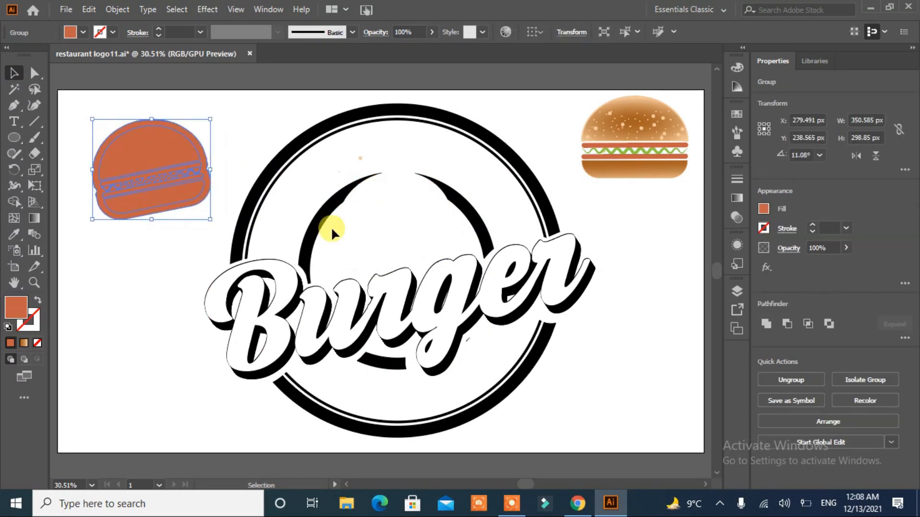
# Place the detailed burger in the inner ring's gap, tilted about 14°, and delete the orange silhouette
pyautogui.moveTo(640, 111); pyautogui.dragTo(401, 195)
pyautogui.moveTo(451, 262); pyautogui.dragTo(462, 246)
pyautogui.moveTo(412, 240); pyautogui.dragTo(411, 239)
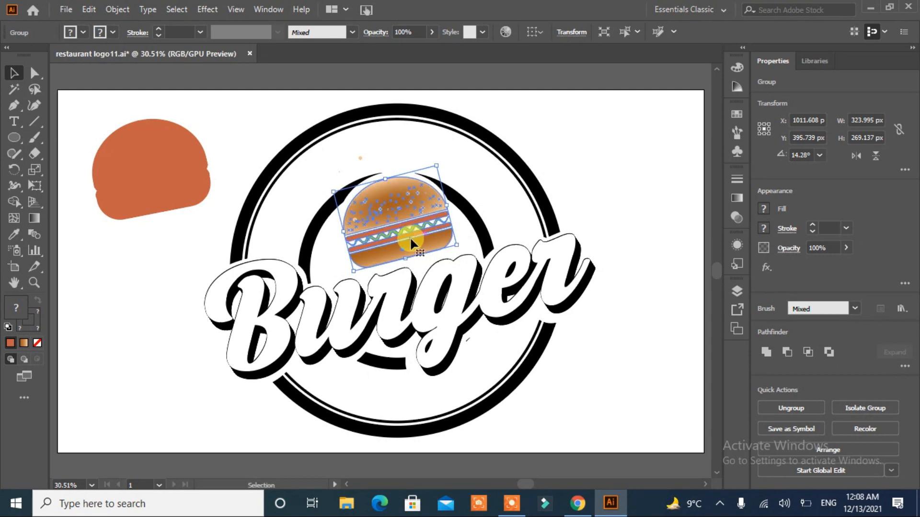
pyautogui.click(560, 162)
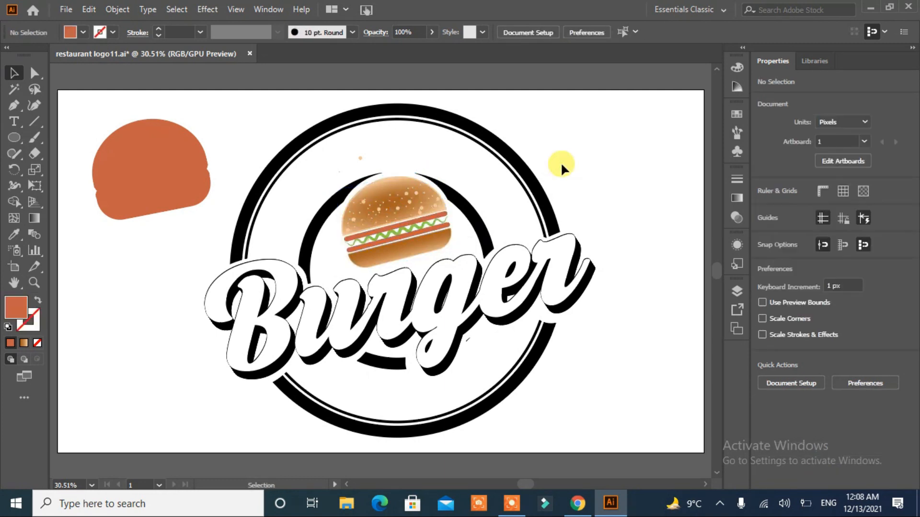
pyautogui.click(150, 197)
pyautogui.press('Delete')
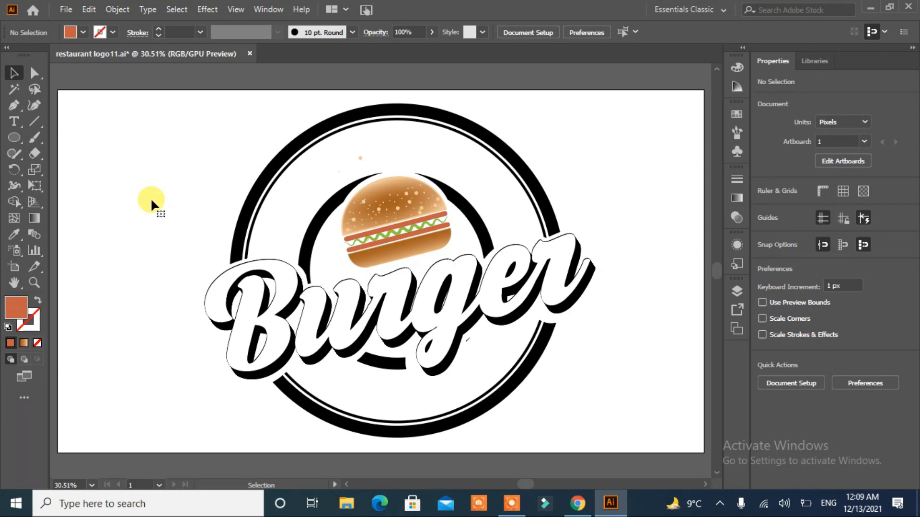
# Draw an unfilled, outlined circle about 745 px across between the inner and outer rings
pyautogui.press('l')
pyautogui.moveTo(407, 264); pyautogui.dragTo(469, 400)
pyautogui.moveTo(406, 265); pyautogui.dragTo(398, 274)
pyautogui.click(38, 301)
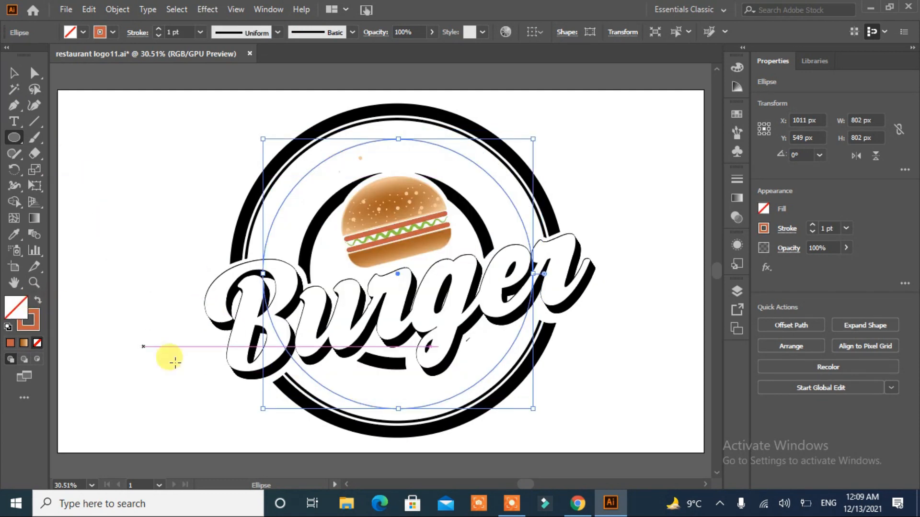
pyautogui.moveTo(531, 406); pyautogui.dragTo(525, 399)
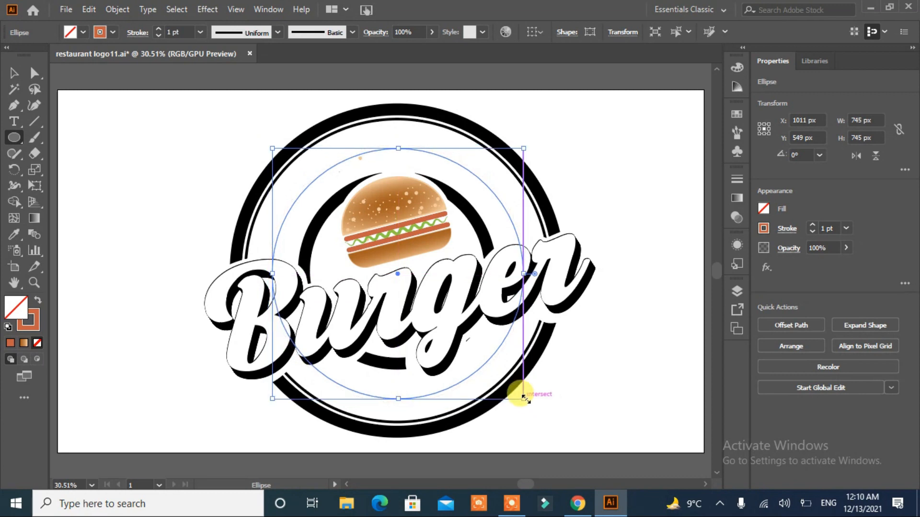
pyautogui.click(140, 208)
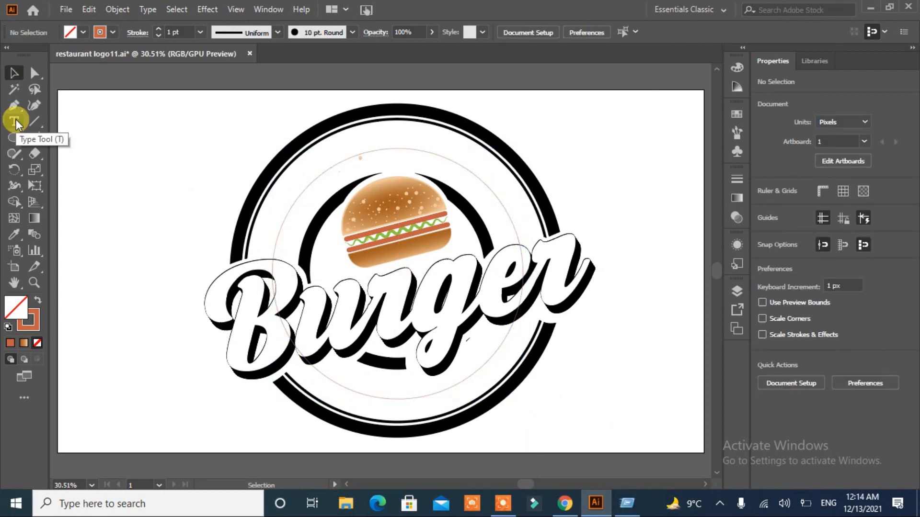
# Add the text PREMIUM BURGER along the new circle with the Type on a Path tool
pyautogui.click(15, 122)
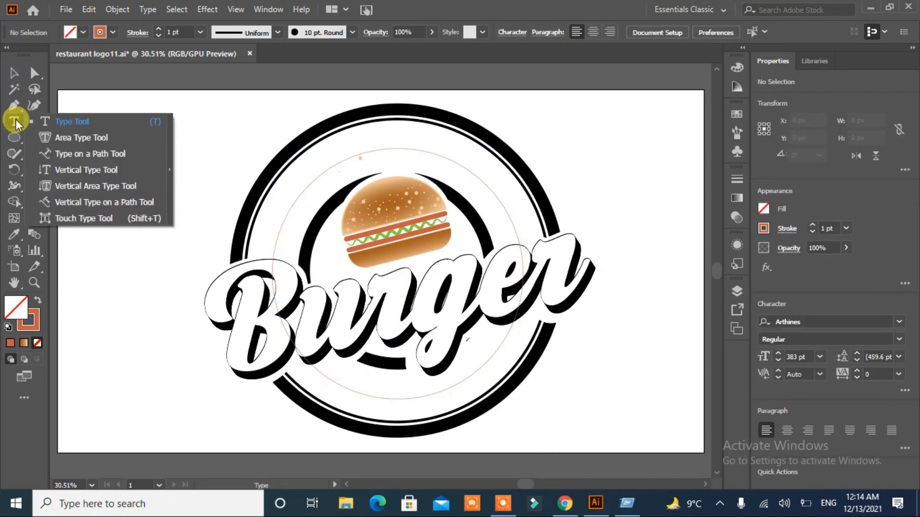
pyautogui.click(90, 154)
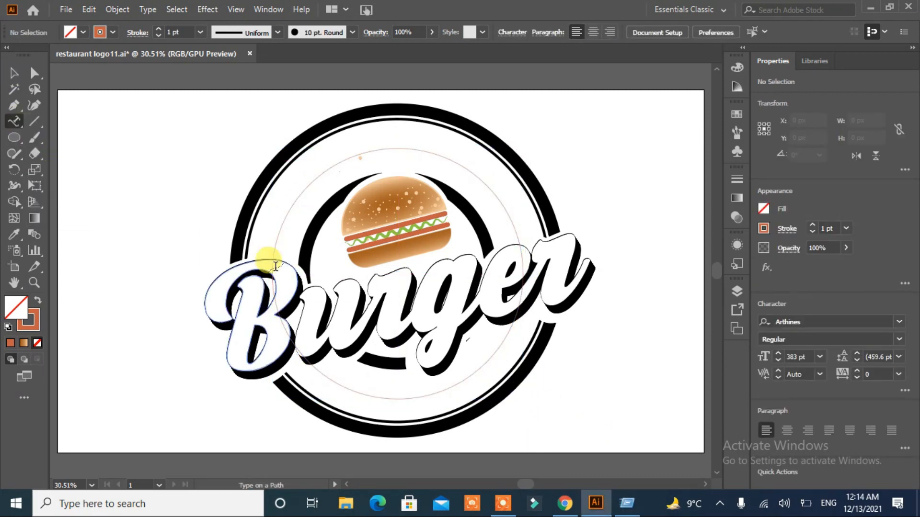
pyautogui.click(278, 234)
pyautogui.press('Escape')
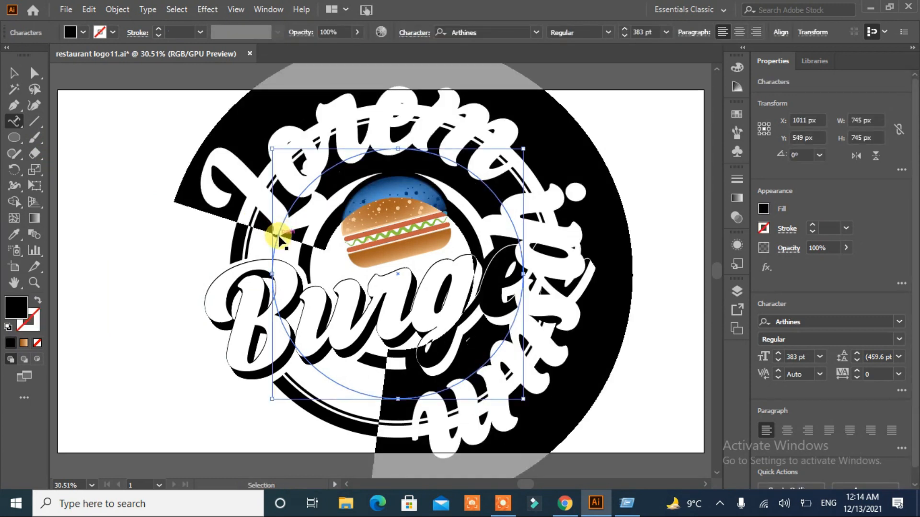
pyautogui.write('RESTAURANT')
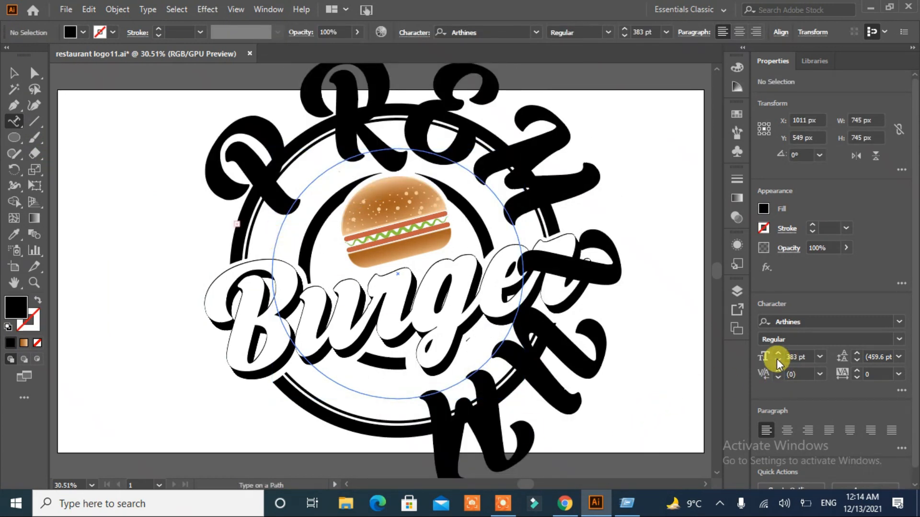
# Set the PREMIUM BURGER text's font size to 60 pt and its tracking to 200
pyautogui.click(819, 357)
pyautogui.click(837, 252)
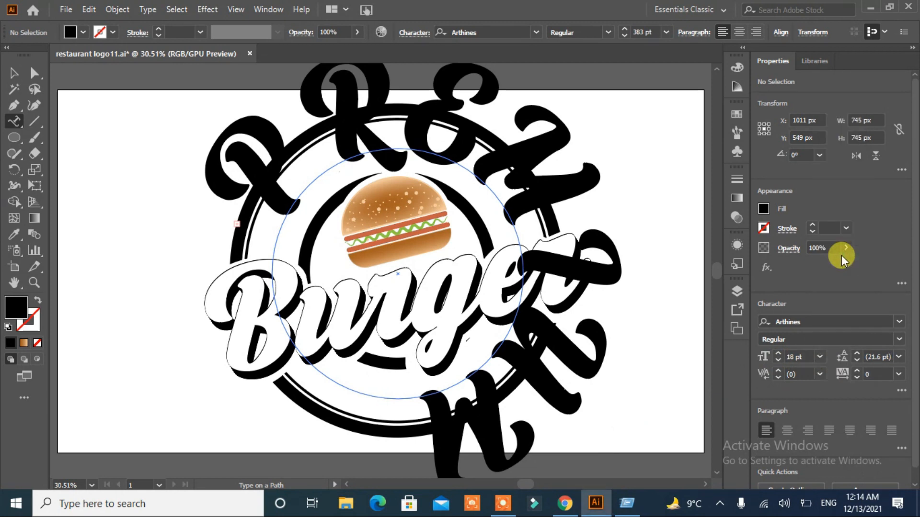
pyautogui.moveTo(425, 400); pyautogui.dragTo(222, 181)
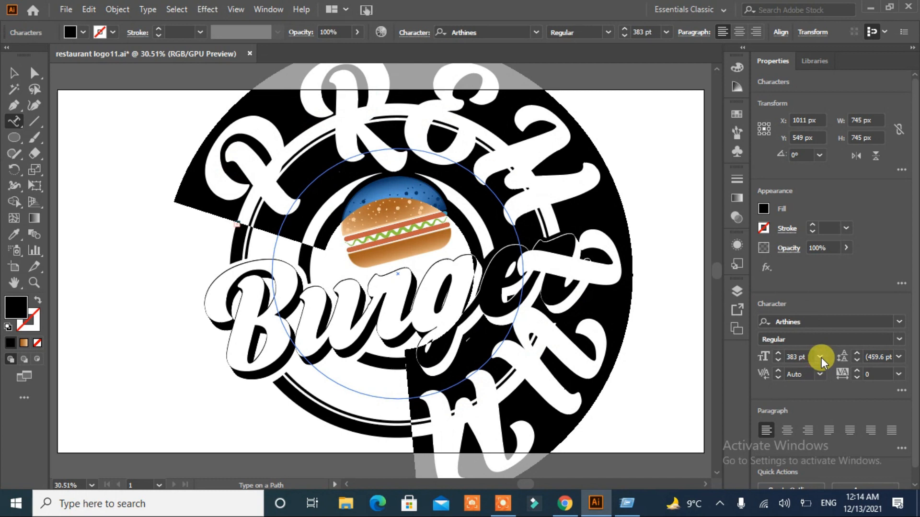
pyautogui.click(778, 354)
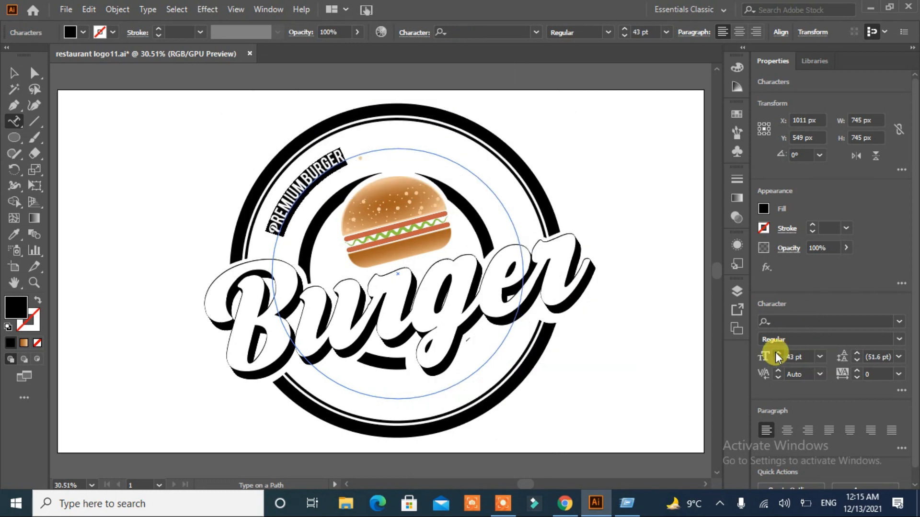
pyautogui.click(777, 353)
pyautogui.click(778, 354)
pyautogui.click(778, 354)
pyautogui.click(778, 354)
pyautogui.click(778, 354)
pyautogui.click(778, 354)
pyautogui.click(777, 354)
pyautogui.click(778, 354)
pyautogui.click(778, 354)
pyautogui.click(777, 354)
pyautogui.click(899, 374)
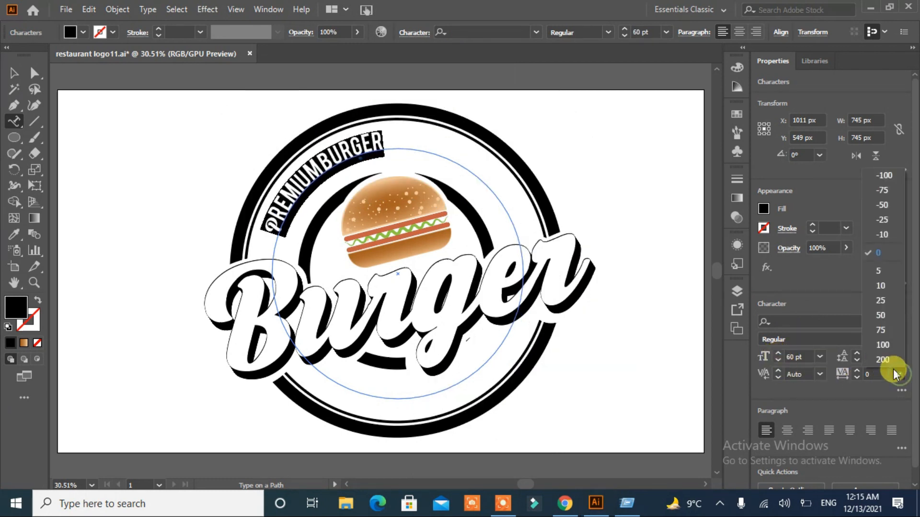
pyautogui.click(887, 362)
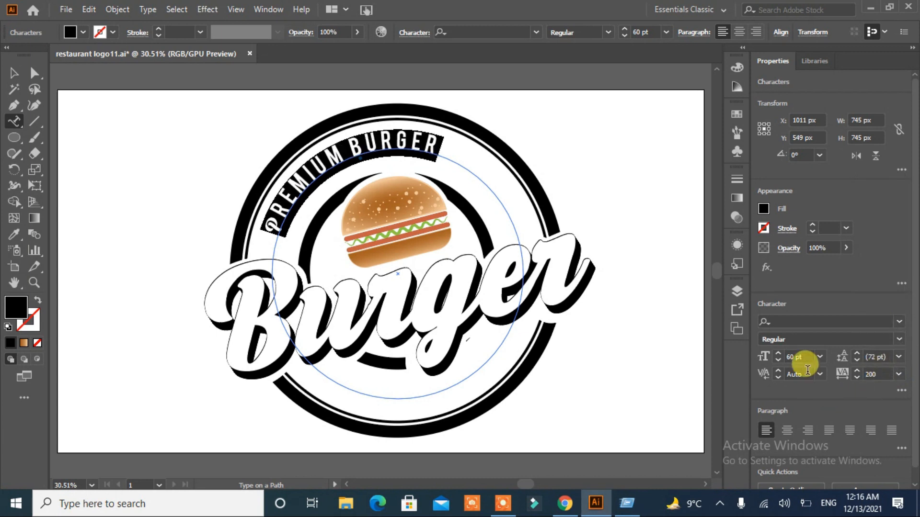
# Increase the PREMIUM BURGER text's font size to 79 pt and set its font to Bebas
pyautogui.click(777, 354)
pyautogui.click(778, 354)
pyautogui.click(778, 354)
pyautogui.click(777, 354)
pyautogui.click(778, 353)
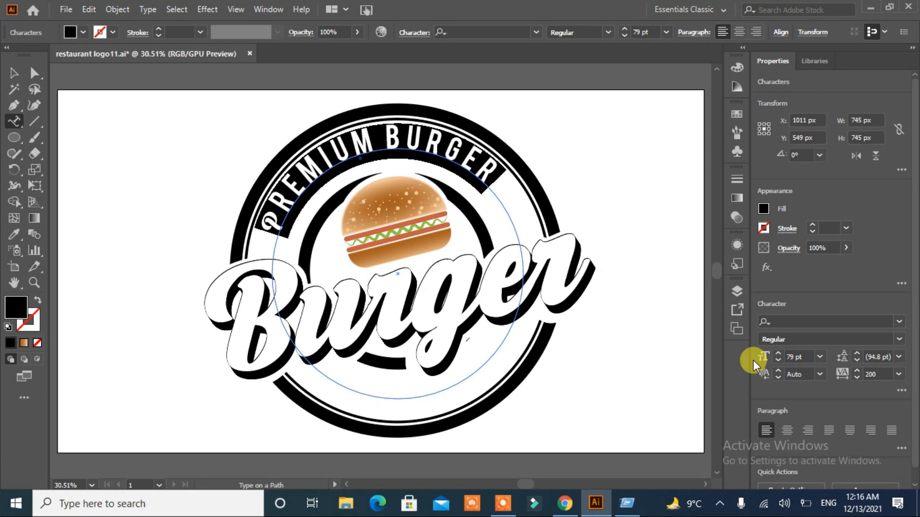
pyautogui.click(536, 34)
pyautogui.click(631, 99)
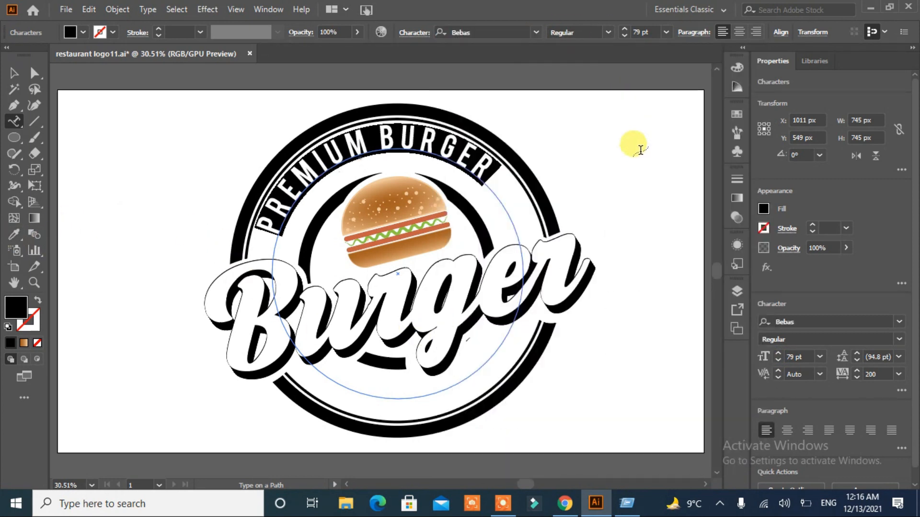
# Scale the PREMIUM BURGER text's circle to about 682 px across, with the lettering at about 89 pt
pyautogui.click(149, 10)
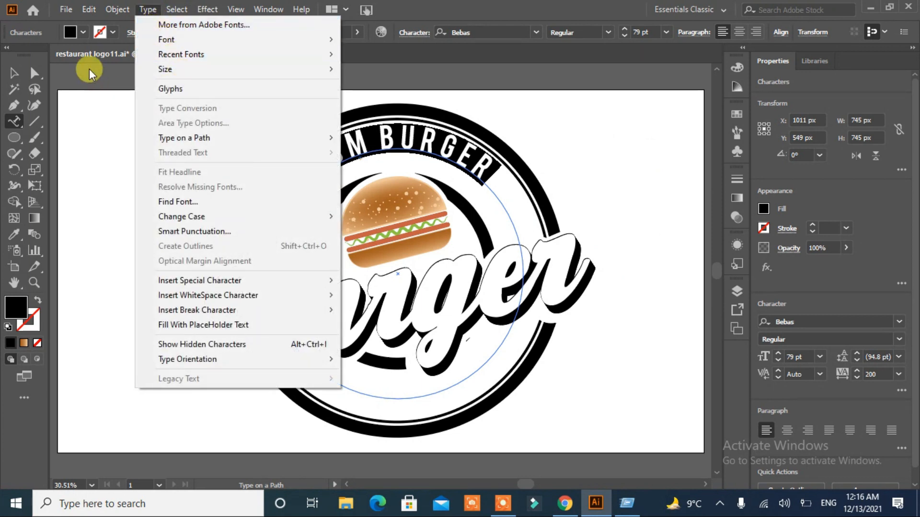
pyautogui.click(15, 74)
pyautogui.moveTo(525, 399); pyautogui.dragTo(510, 382)
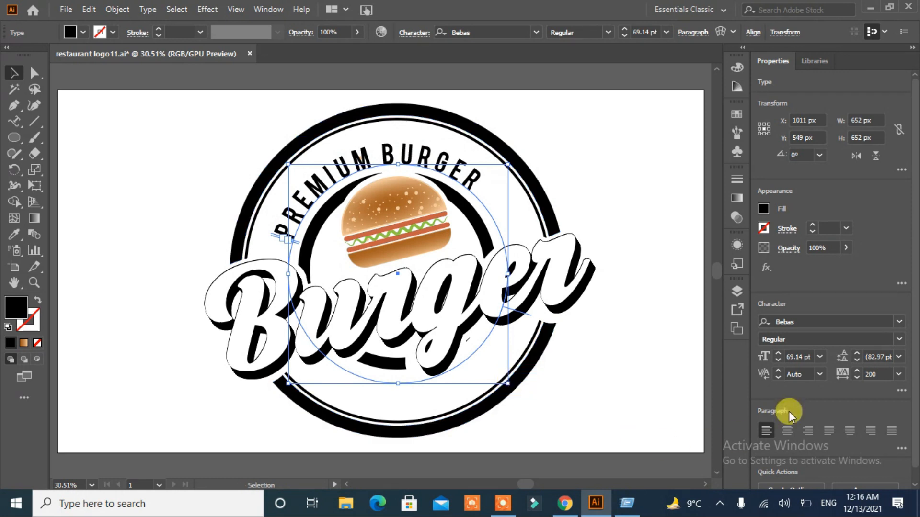
pyautogui.moveTo(778, 357); pyautogui.dragTo(777, 357)
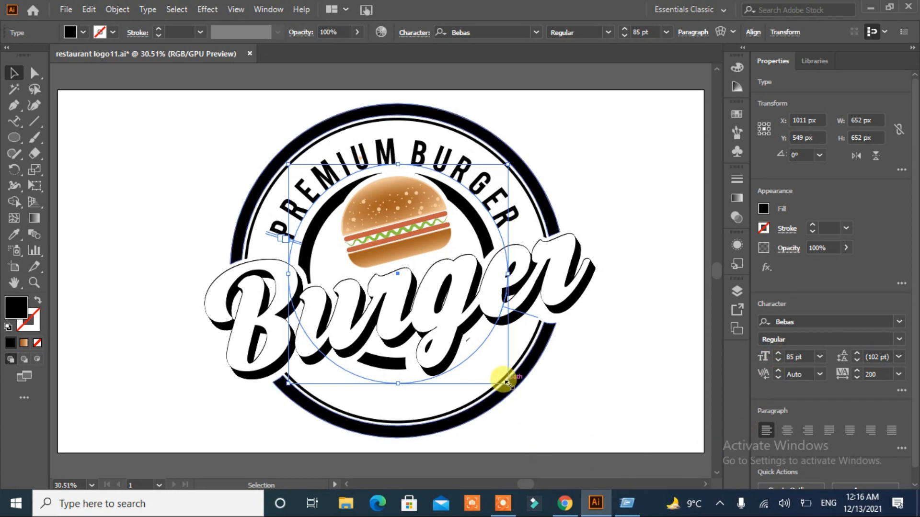
pyautogui.moveTo(509, 383); pyautogui.dragTo(515, 393)
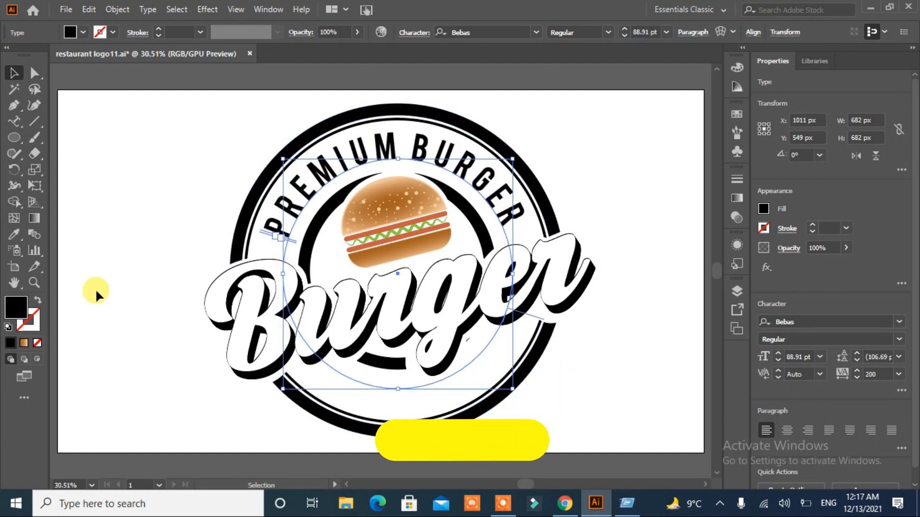
# Set the curved text's tracking to 100 and widen the gap between PREMIUM and BURGER
pyautogui.click(897, 378)
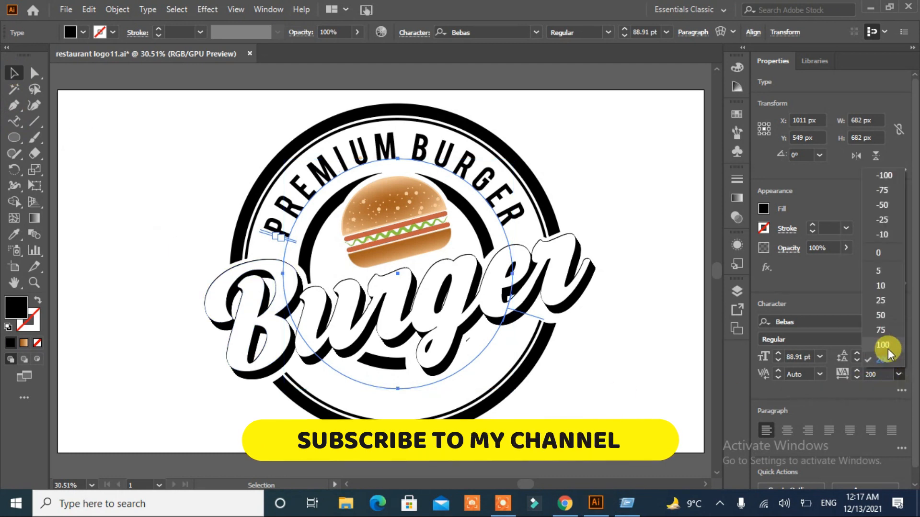
pyautogui.click(887, 349)
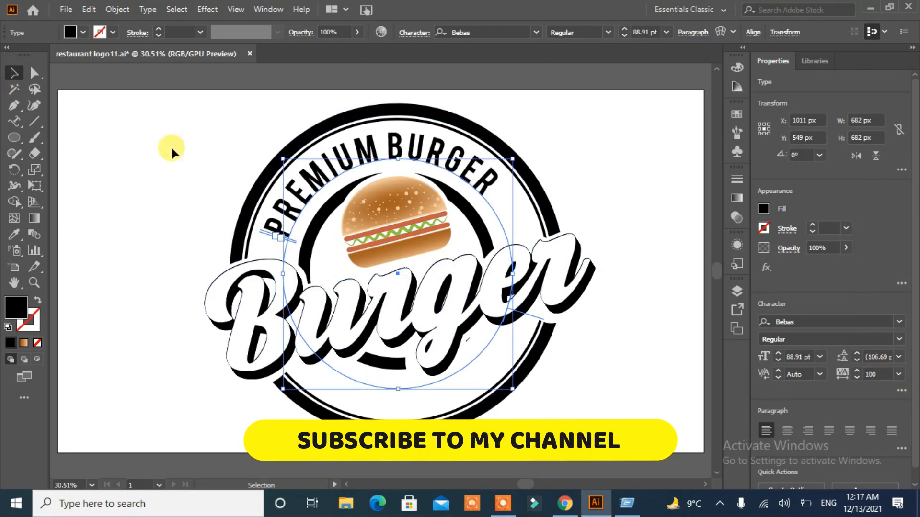
pyautogui.click(11, 122)
pyautogui.click(382, 156)
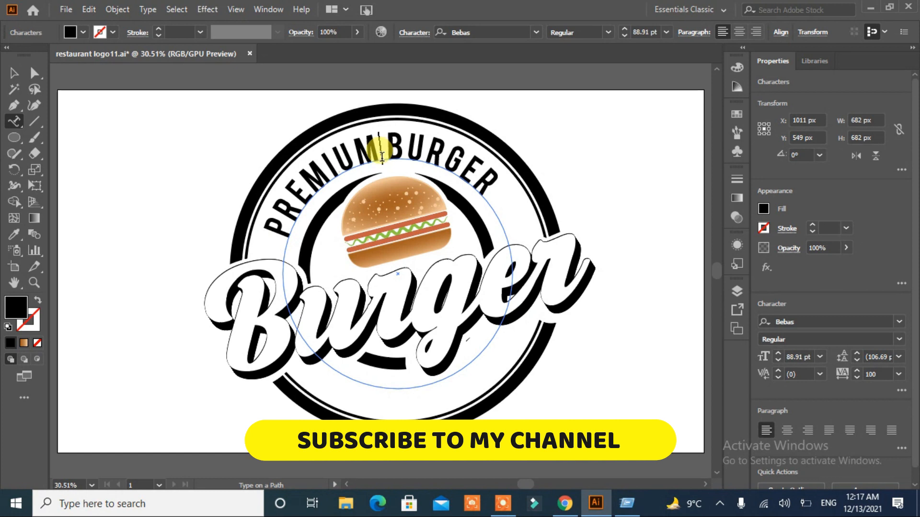
# Add a leading space before PREMIUM to shift the curved text clockwise along its circle
pyautogui.click(274, 239)
pyautogui.click(589, 269)
pyautogui.click(273, 234)
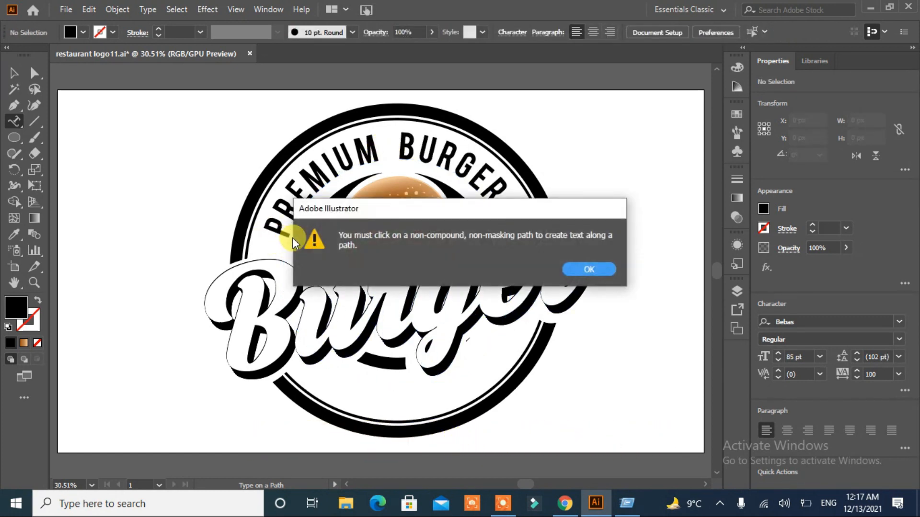
pyautogui.click(589, 270)
pyautogui.click(274, 233)
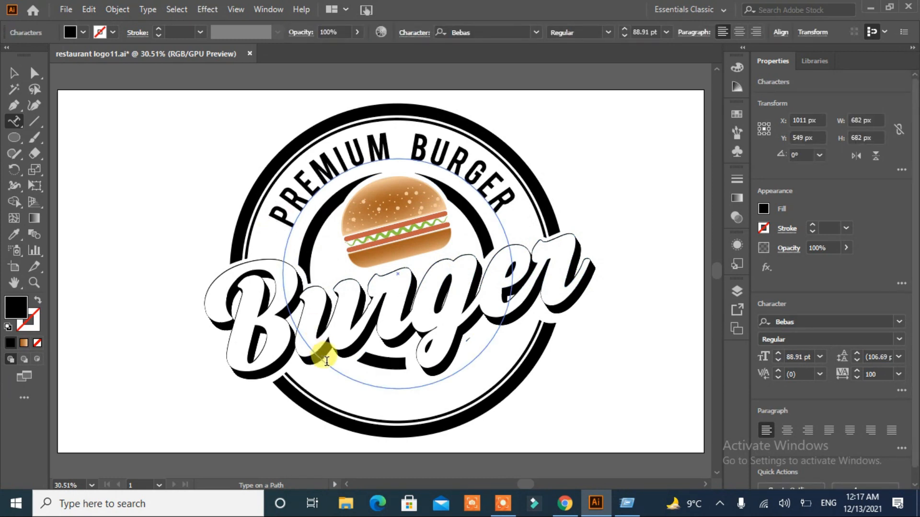
pyautogui.press('BackSpace')
pyautogui.click(14, 74)
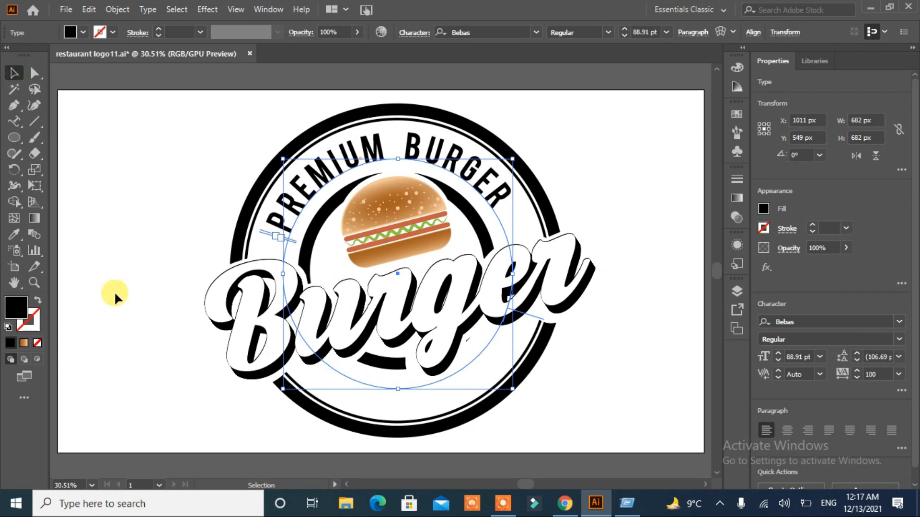
pyautogui.click(134, 320)
# Draw a black dot about 54 px across before PREMIUM and place a copy after BURGER in the ring band
pyautogui.moveTo(13, 139); pyautogui.dragTo(36, 171)
pyautogui.moveTo(135, 212); pyautogui.dragTo(150, 232)
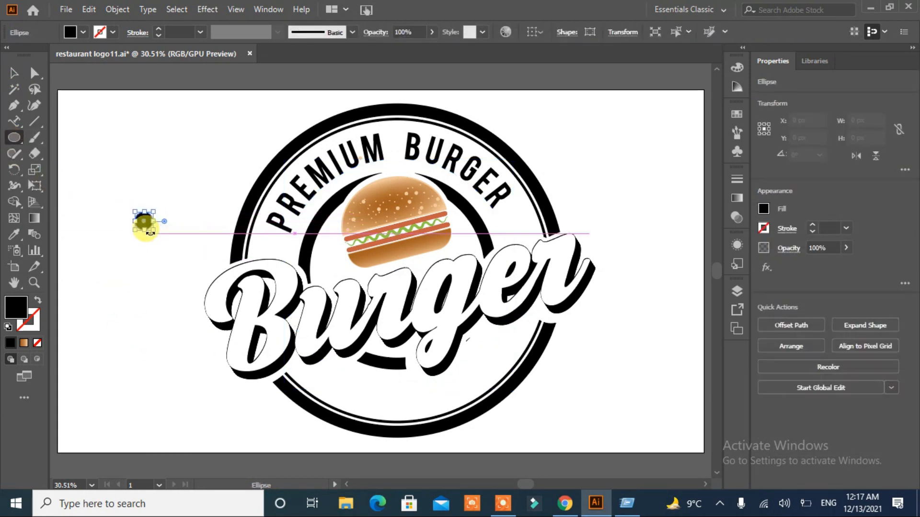
pyautogui.moveTo(271, 243); pyautogui.dragTo(511, 220)
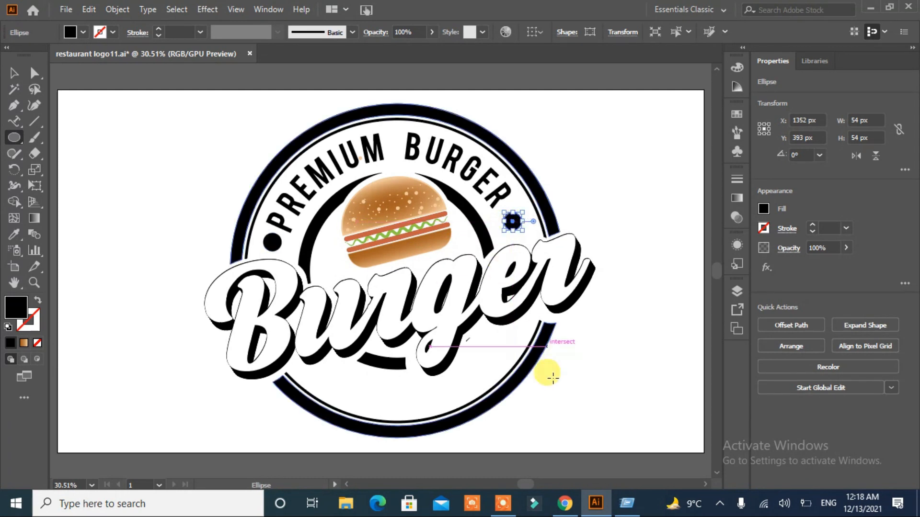
pyautogui.doubleClick(14, 73)
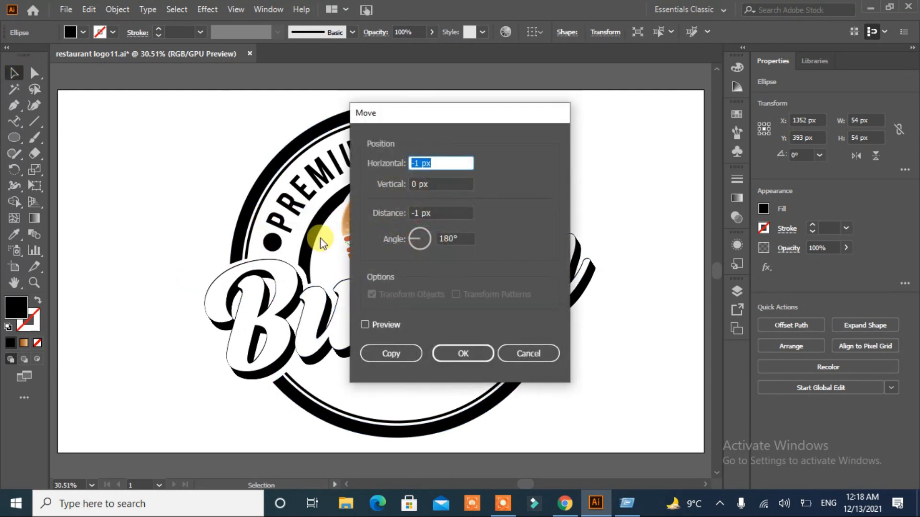
pyautogui.click(524, 354)
# Increase the tracking of the whole PREMIUM BURGER text to 115
pyautogui.click(14, 121)
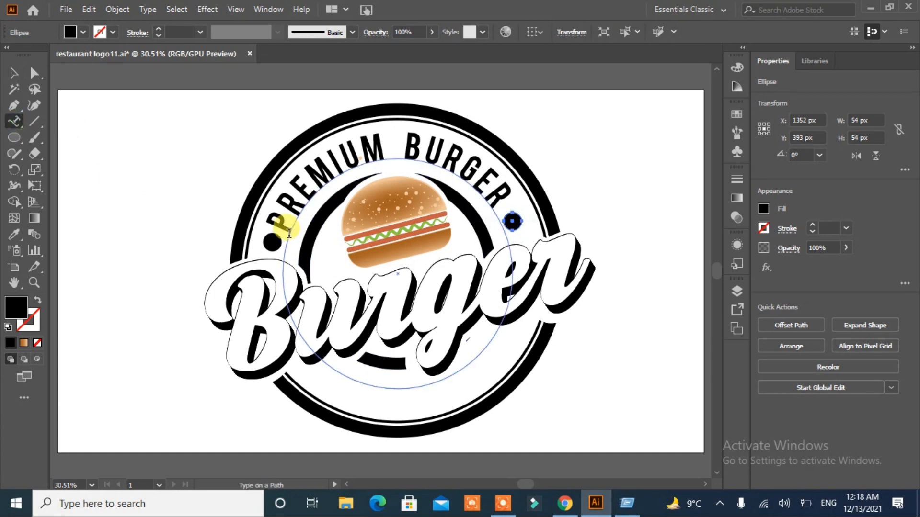
pyautogui.moveTo(284, 218); pyautogui.dragTo(476, 205)
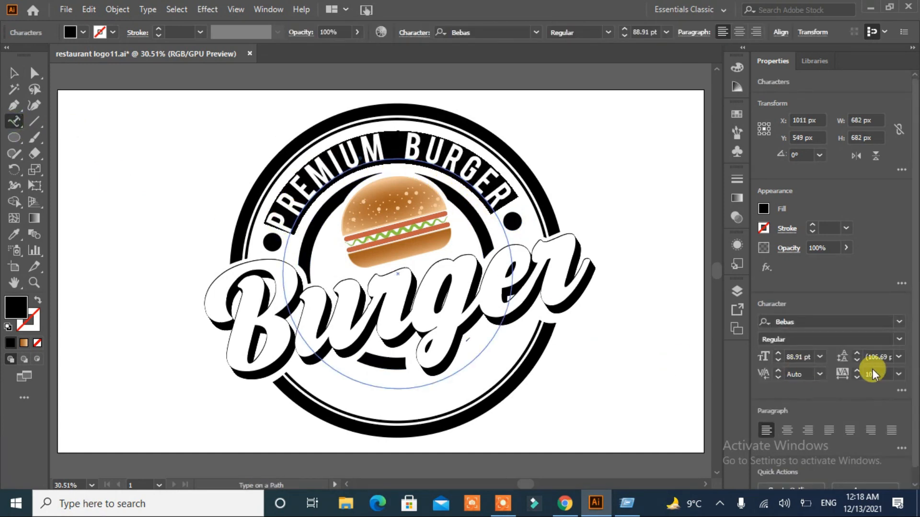
pyautogui.click(856, 372)
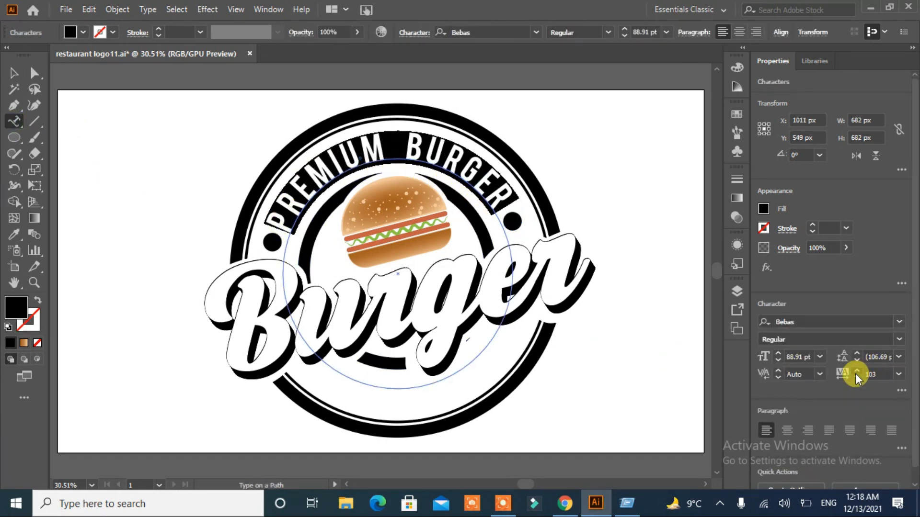
pyautogui.click(857, 371)
pyautogui.click(857, 374)
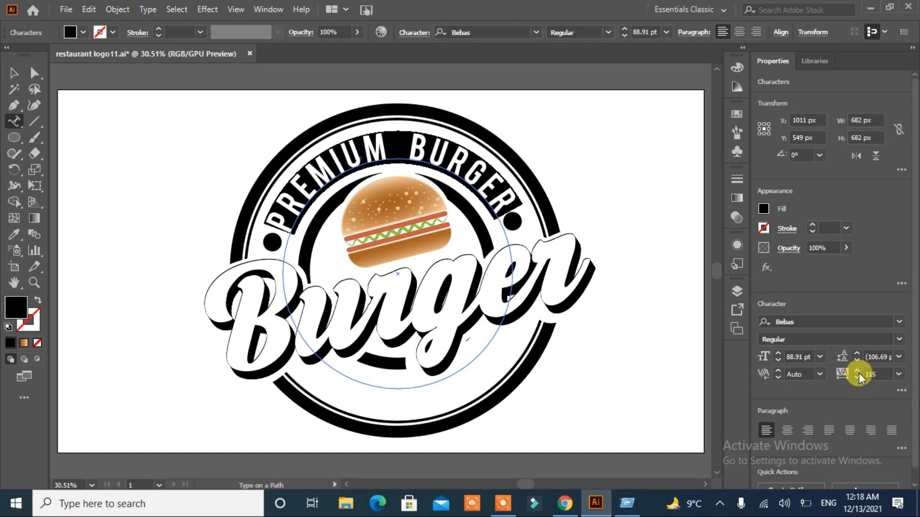
pyautogui.click(12, 74)
pyautogui.click(144, 246)
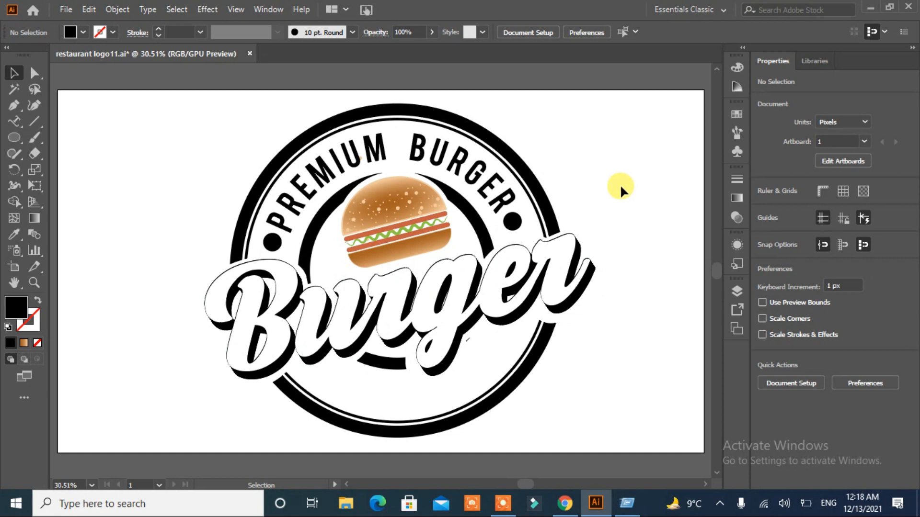
# Duplicate the PREMIUM BURGER text with its circle beside the badge and make the copy read along the inside of the circle's lower arc
pyautogui.click(34, 73)
pyautogui.moveTo(357, 154); pyautogui.dragTo(510, 163)
pyautogui.moveTo(694, 327); pyautogui.dragTo(661, 328)
pyautogui.click(597, 426)
pyautogui.click(606, 400)
pyautogui.click(65, 97)
pyautogui.click(13, 77)
pyautogui.click(591, 404)
pyautogui.click(36, 76)
pyautogui.moveTo(670, 351); pyautogui.dragTo(456, 333)
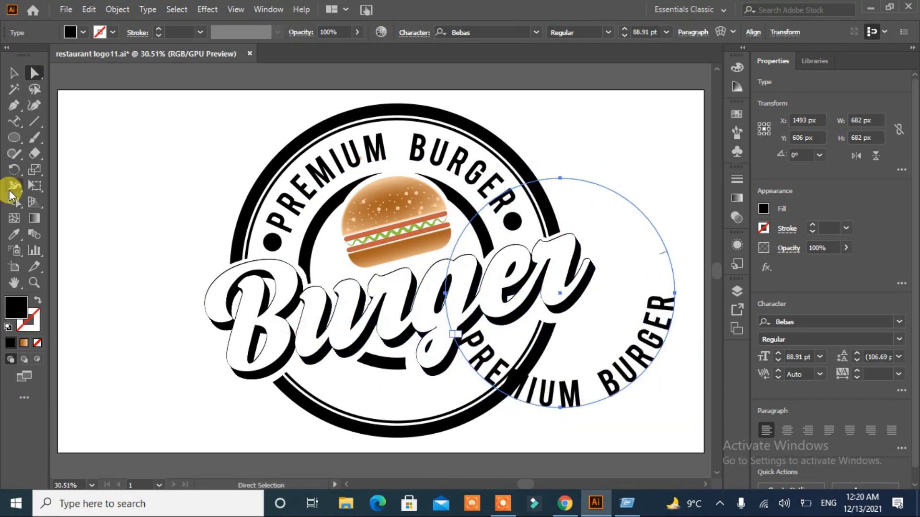
# Replace the copied curved text with SHOP and place it in the badge's lower band
pyautogui.click(15, 125)
pyautogui.click(499, 383)
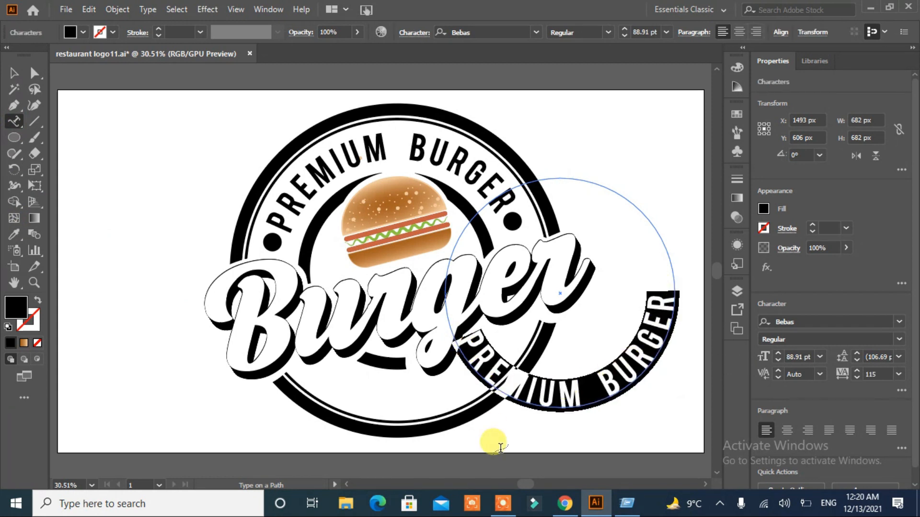
pyautogui.write('SHO')
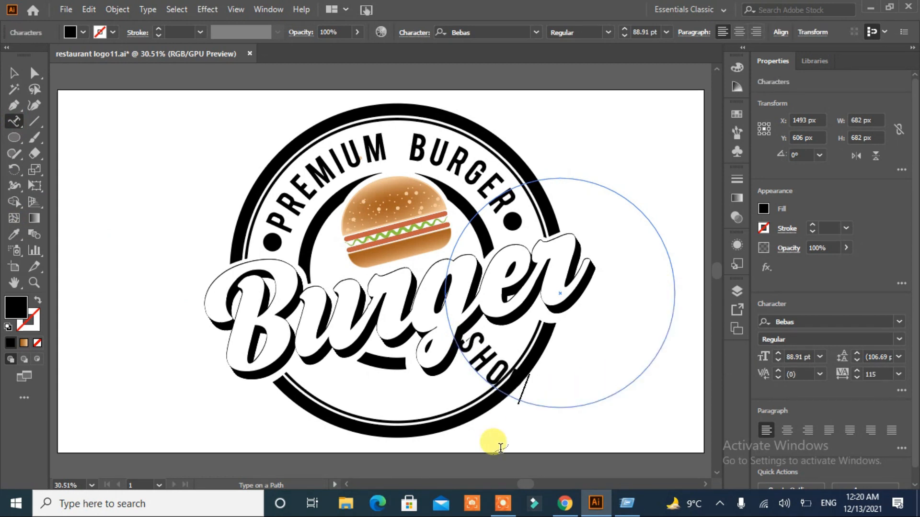
pyautogui.click(14, 73)
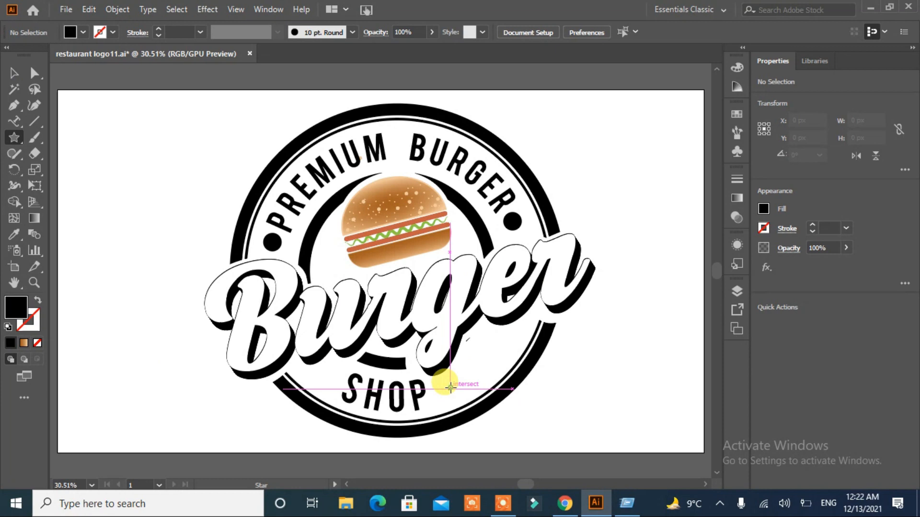
# Draw three black stars of increasing size rising after SHOP, and one small star before it
pyautogui.moveTo(451, 387); pyautogui.dragTo(500, 357)
pyautogui.click(14, 72)
pyautogui.click(122, 225)
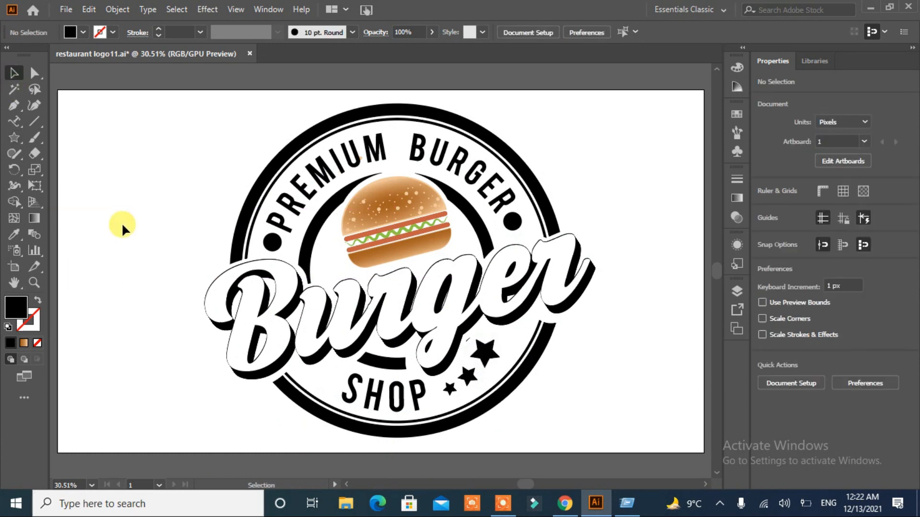
pyautogui.click(14, 138)
pyautogui.moveTo(322, 377); pyautogui.dragTo(334, 382)
pyautogui.click(14, 73)
pyautogui.click(193, 328)
pyautogui.click(152, 403)
# Nudge the small and middle stars after SHOP slightly left and up to even out the row
pyautogui.moveTo(445, 390); pyautogui.dragTo(467, 377)
pyautogui.click(466, 377)
pyautogui.press('Left')
pyautogui.press('Left')
pyautogui.press('Left')
pyautogui.press('Left')
pyautogui.press('Left')
pyautogui.press('Up')
pyautogui.press('Up')
pyautogui.press('Up')
pyautogui.click(607, 415)
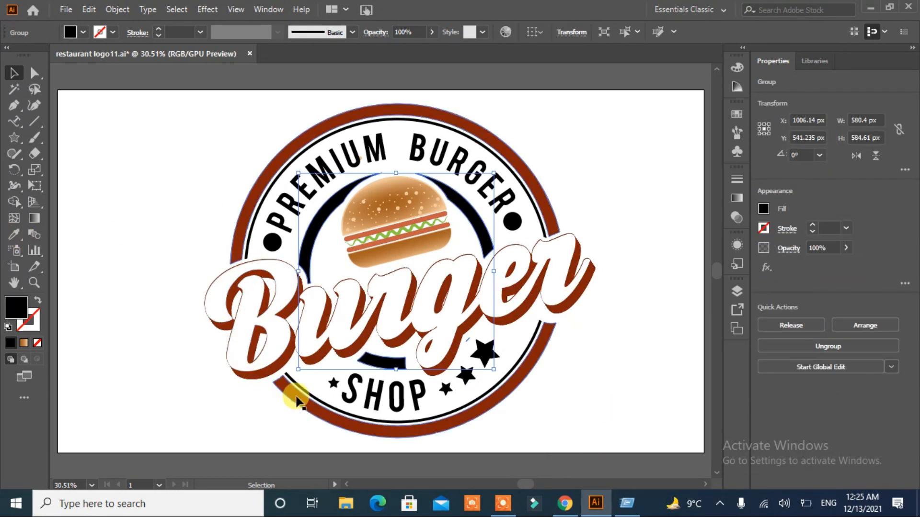
# Recolor the black inner ring with the reddish brown sampled from the outer ring
pyautogui.press('i')
pyautogui.click(287, 396)
pyautogui.press('v')
pyautogui.click(109, 243)
# Fill the SHOP text with the orange swatch
pyautogui.click(268, 215)
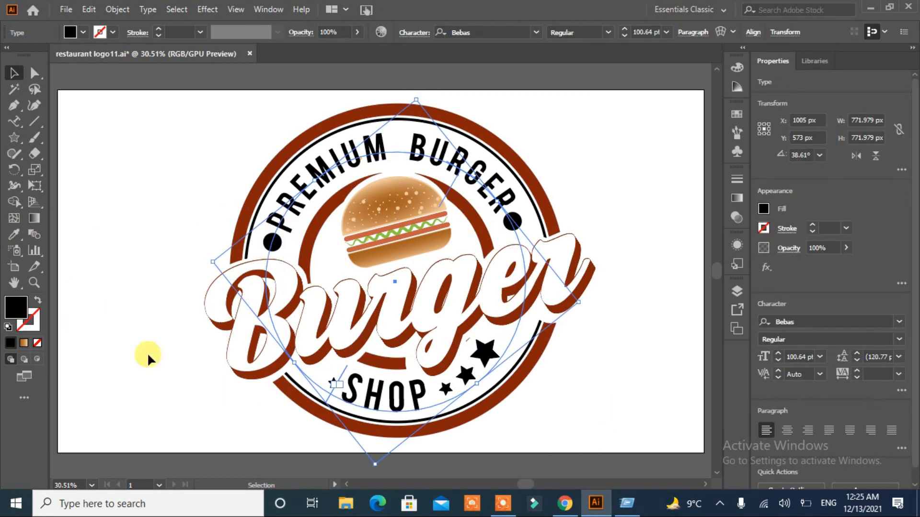
pyautogui.click(71, 31)
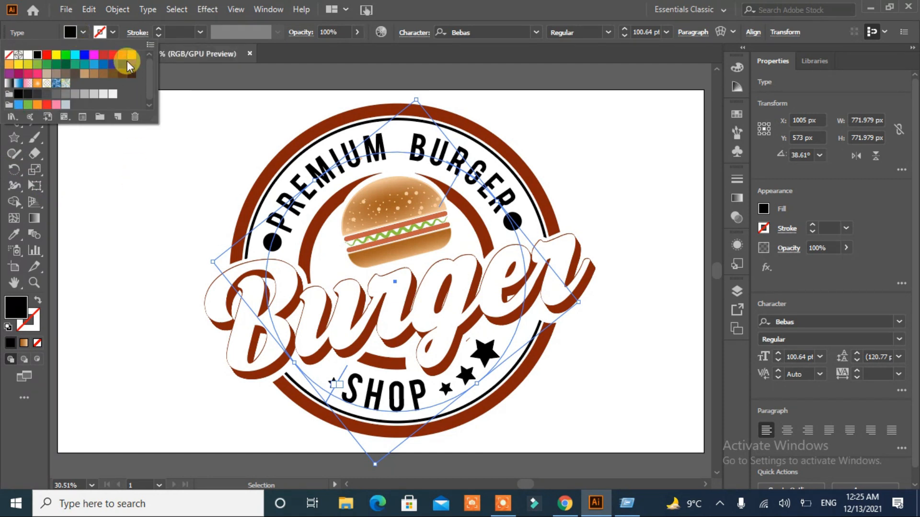
pyautogui.click(131, 56)
pyautogui.click(185, 271)
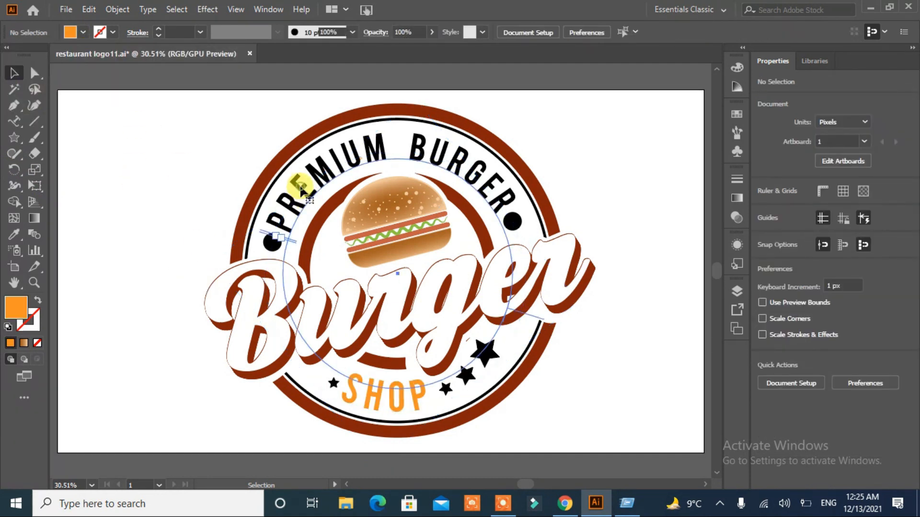
# Fill the curved PREMIUM BURGER text with the same orange as SHOP
pyautogui.click(300, 189)
pyautogui.click(14, 234)
pyautogui.click(71, 31)
pyautogui.click(131, 53)
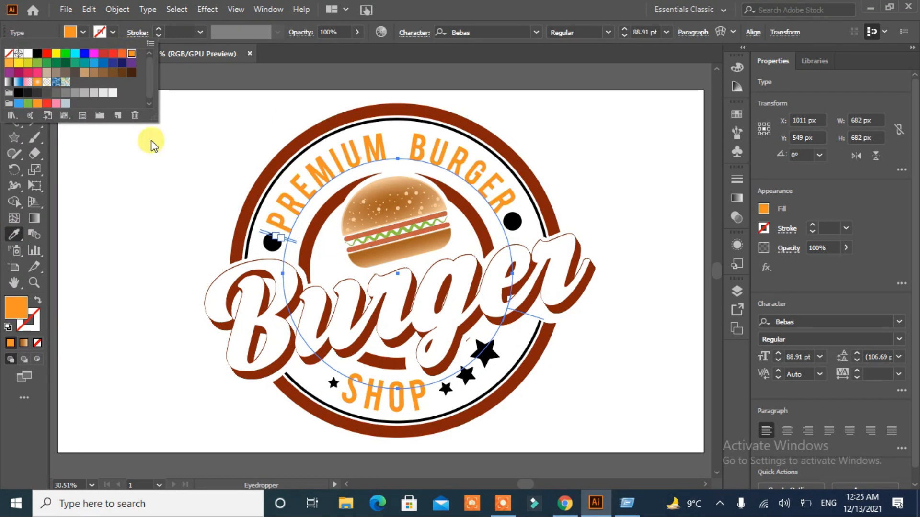
pyautogui.click(161, 214)
pyautogui.hotkey('ctrl', 'z')
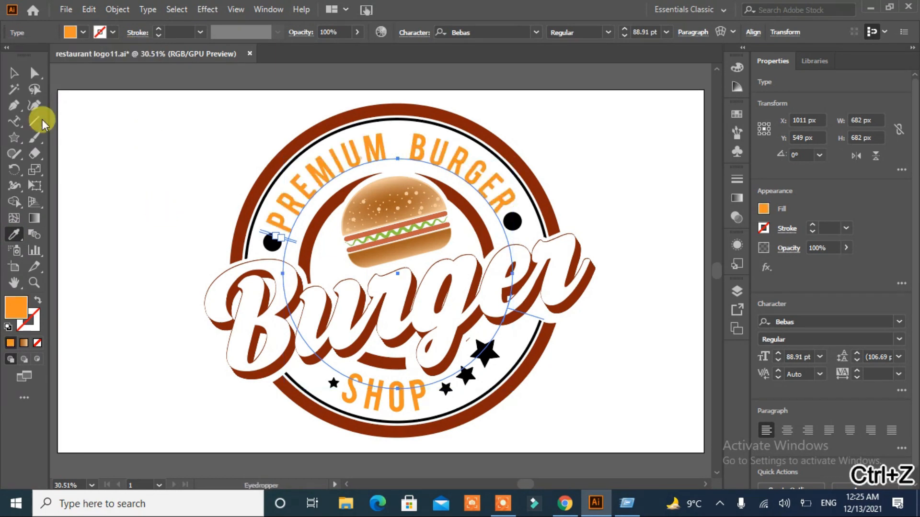
pyautogui.click(14, 73)
pyautogui.click(154, 243)
# Recolor both dots and all four stars with the reddish brown sampled from the outer ring
pyautogui.click(272, 242)
pyautogui.keyDown('shift'); pyautogui.click(513, 221); pyautogui.keyUp('shift')
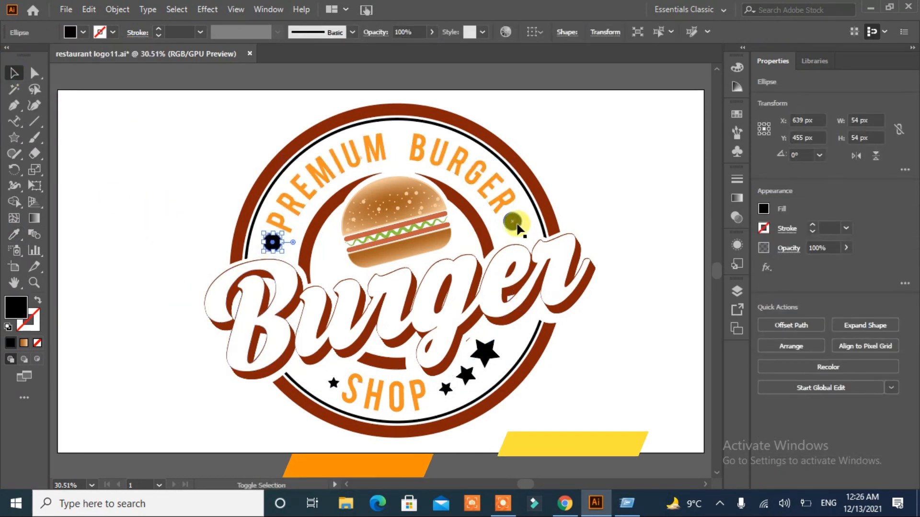
pyautogui.keyDown('shift'); pyautogui.click(484, 354); pyautogui.keyUp('shift')
pyautogui.keyDown('shift'); pyautogui.click(465, 374); pyautogui.keyUp('shift')
pyautogui.keyDown('shift'); pyautogui.click(445, 389); pyautogui.keyUp('shift')
pyautogui.keyDown('shift'); pyautogui.click(334, 382); pyautogui.keyUp('shift')
pyautogui.click(13, 234)
pyautogui.click(243, 220)
pyautogui.click(14, 73)
pyautogui.click(160, 298)
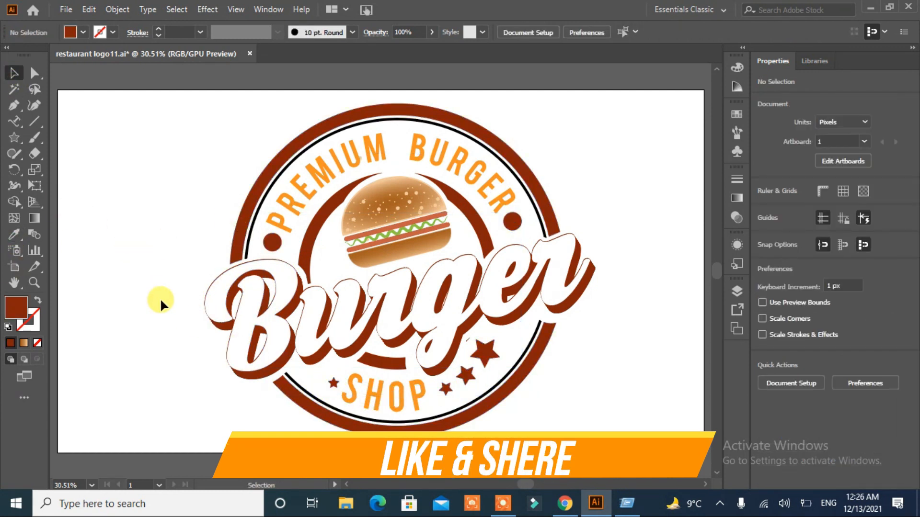
# Recolor the thin black ring with the orange sampled from the PREMIUM BURGER text
pyautogui.click(244, 229)
pyautogui.click(14, 234)
pyautogui.click(275, 217)
pyautogui.click(277, 222)
pyautogui.click(14, 73)
pyautogui.click(104, 226)
# Give the white Burger lettering an orange outline stroke
pyautogui.click(335, 324)
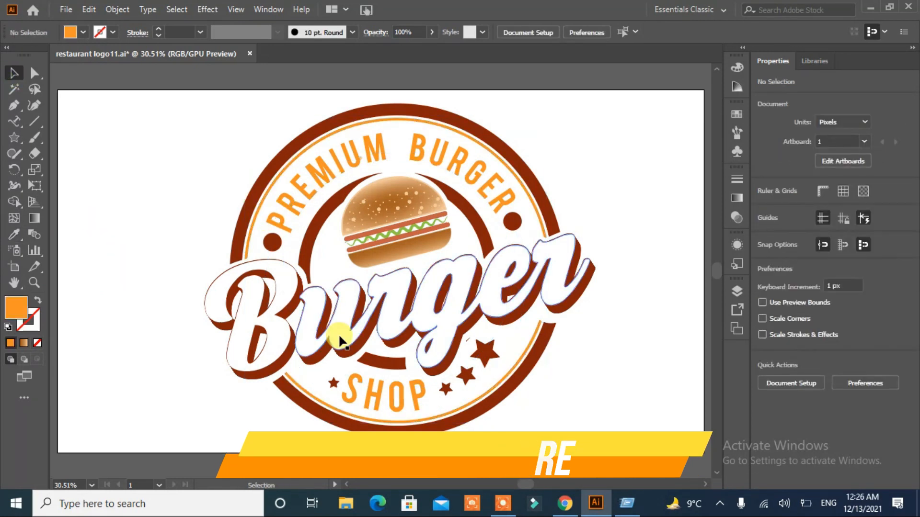
pyautogui.click(33, 330)
pyautogui.click(113, 31)
pyautogui.click(131, 55)
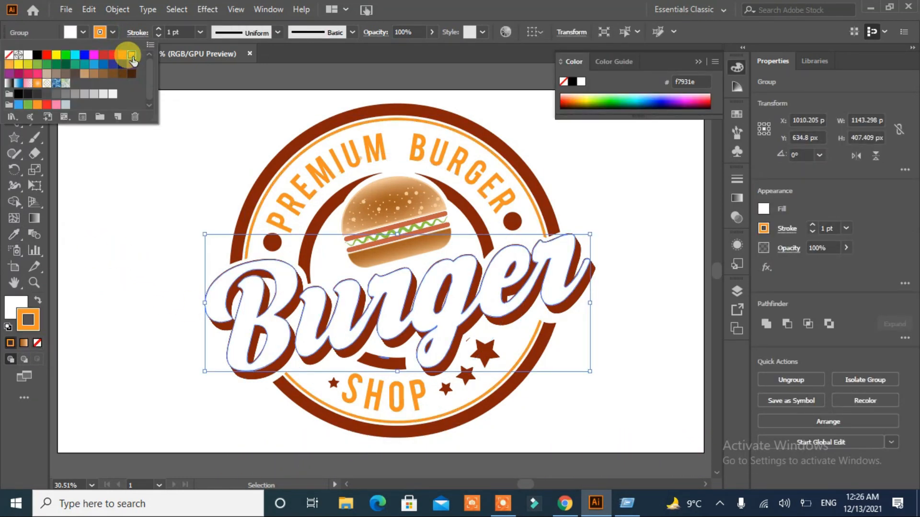
# Set the orange outline of the Burger lettering to 5 pt
pyautogui.click(161, 30)
pyautogui.click(159, 30)
pyautogui.click(158, 30)
pyautogui.click(157, 30)
pyautogui.click(158, 30)
pyautogui.click(157, 30)
pyautogui.click(158, 30)
pyautogui.click(159, 35)
pyautogui.click(159, 35)
pyautogui.click(160, 35)
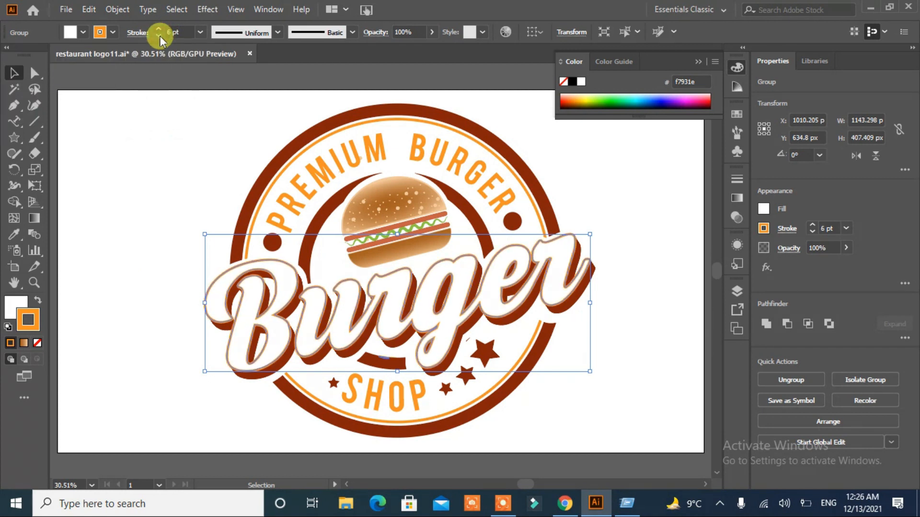
pyautogui.click(137, 140)
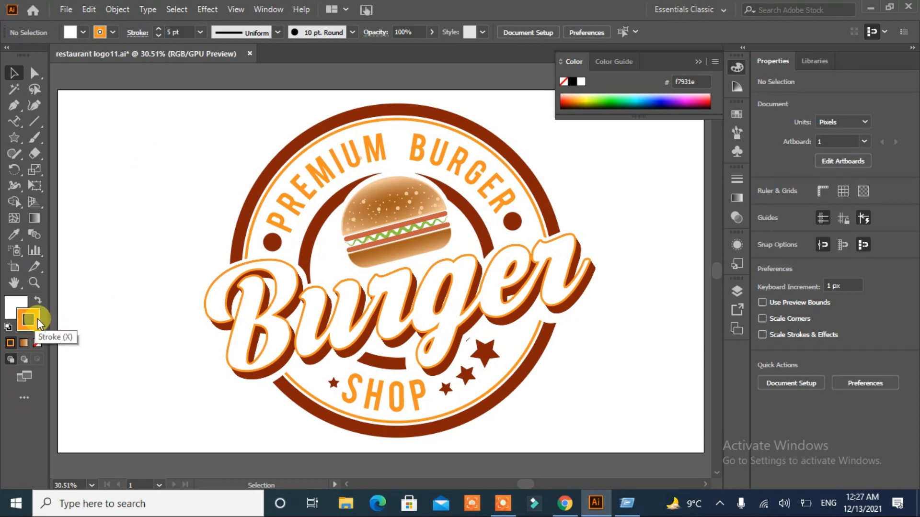
pyautogui.click(113, 33)
pyautogui.click(206, 230)
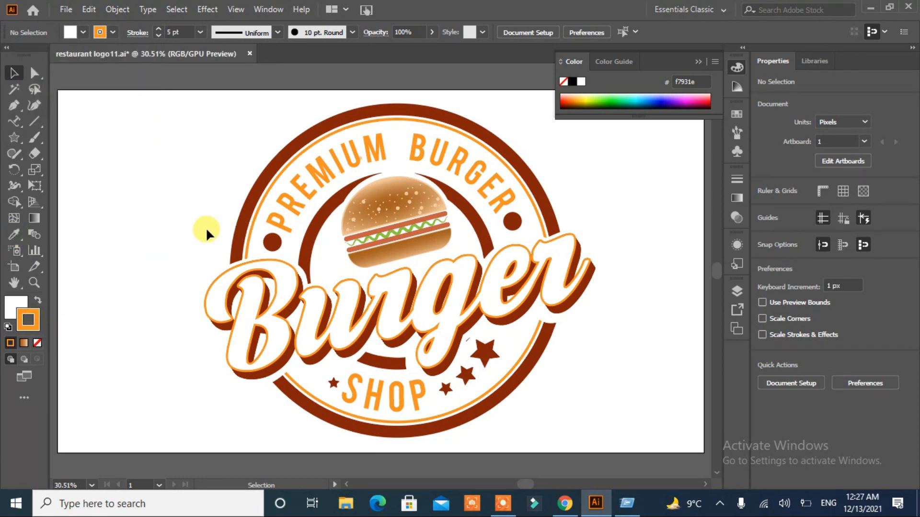
# Replace the Burger lettering's orange outline with the reddish brown stroke sampled from the outer ring, and fill the letters white
pyautogui.click(247, 217)
pyautogui.click(206, 301)
pyautogui.click(14, 235)
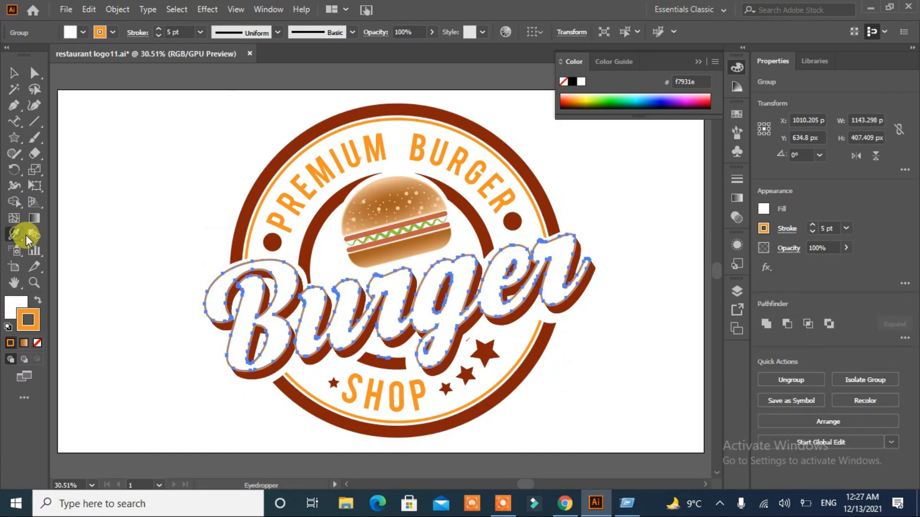
pyautogui.click(236, 225)
pyautogui.click(38, 300)
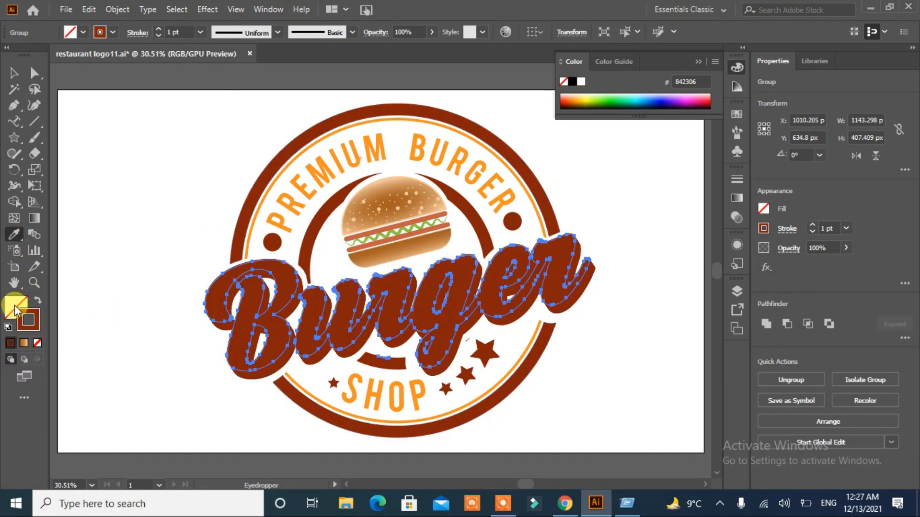
pyautogui.click(83, 33)
pyautogui.click(98, 115)
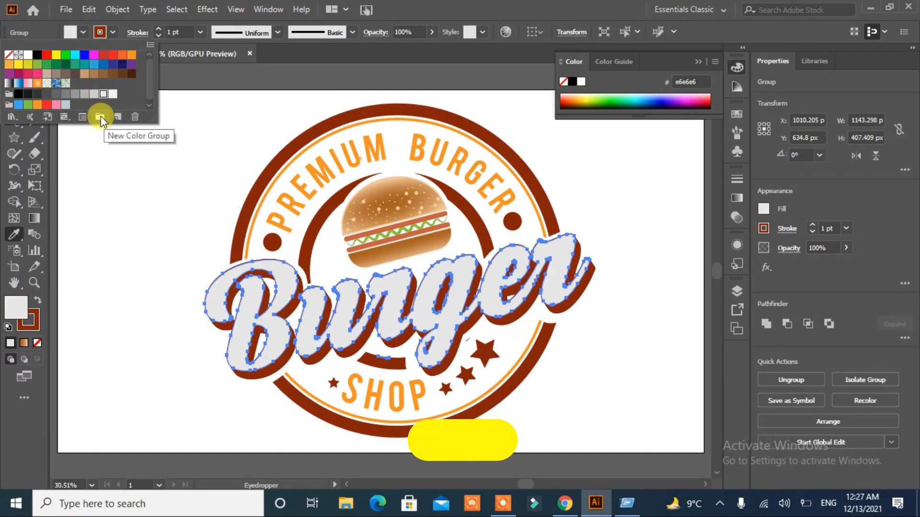
pyautogui.press('v')
pyautogui.click(144, 238)
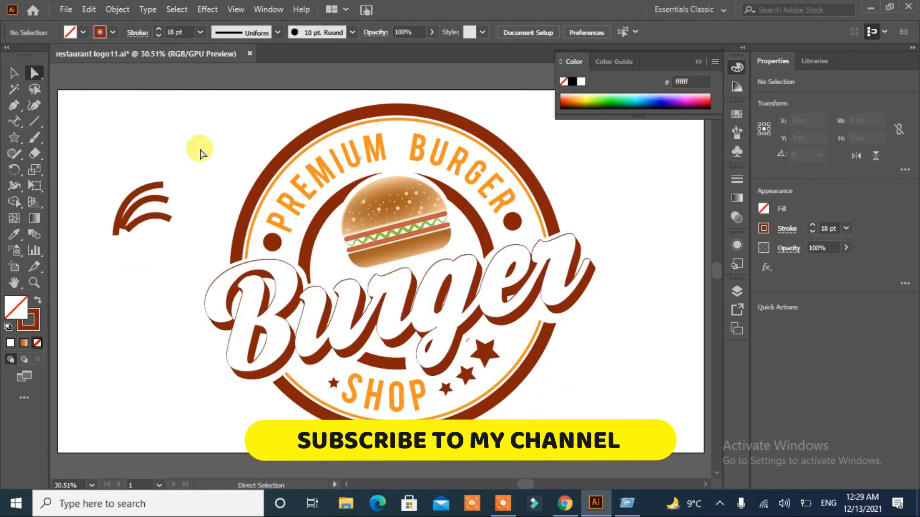
# Apply a tapered width profile to the three curved brown strokes and flip it so their lower ends are thin
pyautogui.click(175, 199)
pyautogui.click(14, 73)
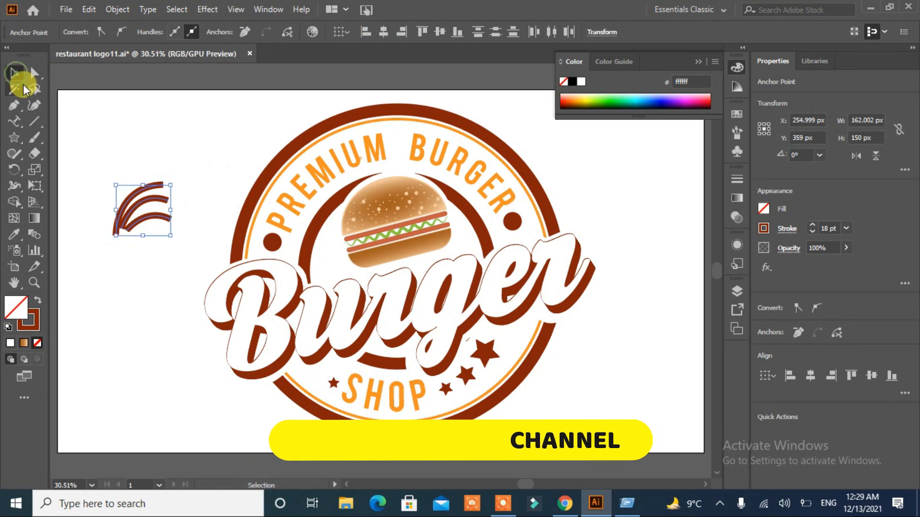
pyautogui.click(180, 174)
pyautogui.click(158, 183)
pyautogui.click(246, 33)
pyautogui.click(224, 134)
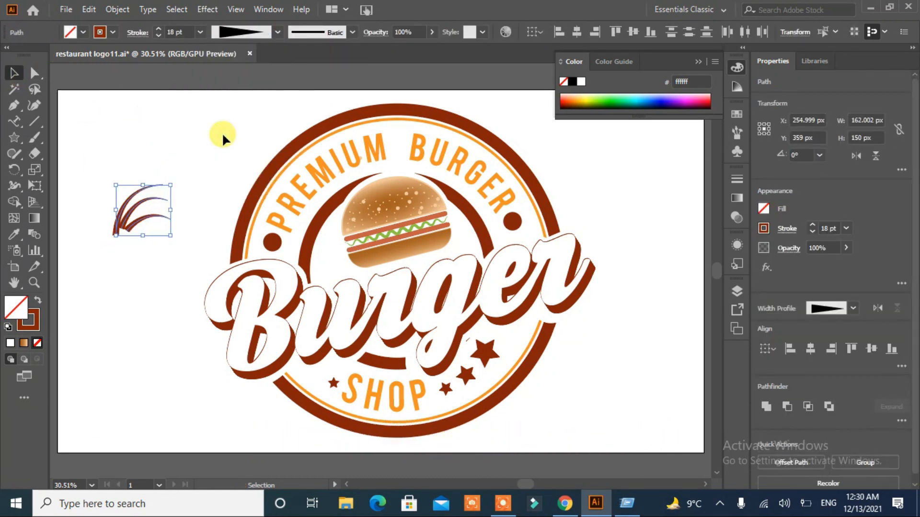
pyautogui.click(879, 305)
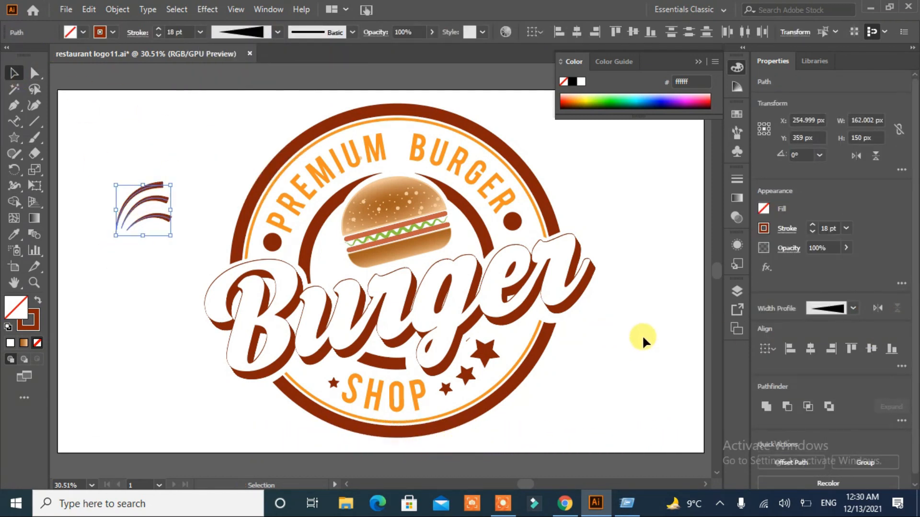
# Set the three tapered strokes to a 35 pt weight with round caps
pyautogui.click(811, 225)
pyautogui.click(812, 226)
pyautogui.click(812, 225)
pyautogui.click(812, 225)
pyautogui.click(786, 229)
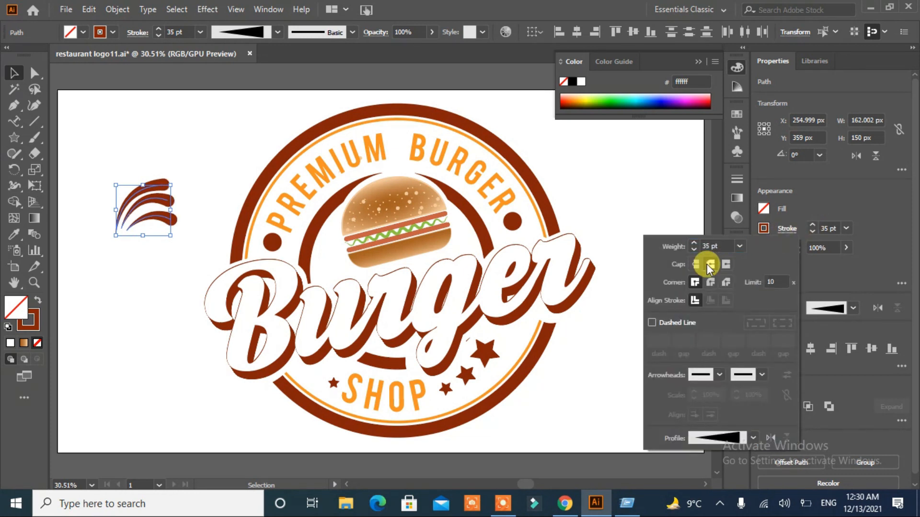
# Reposition the lower curved strokes so all three fan out from a common point at the lower tip
pyautogui.click(27, 74)
pyautogui.click(125, 137)
pyautogui.moveTo(130, 211)
pyautogui.mouseDown()
pyautogui.moveTo(165, 224)
pyautogui.moveTo(167, 243)
pyautogui.mouseUp()
pyautogui.press('Down')
pyautogui.press('Down')
pyautogui.press('Down')
pyautogui.press('Down')
pyautogui.press('Down')
pyautogui.press('Down')
pyautogui.press('Down')
pyautogui.press('Down')
pyautogui.click(179, 234)
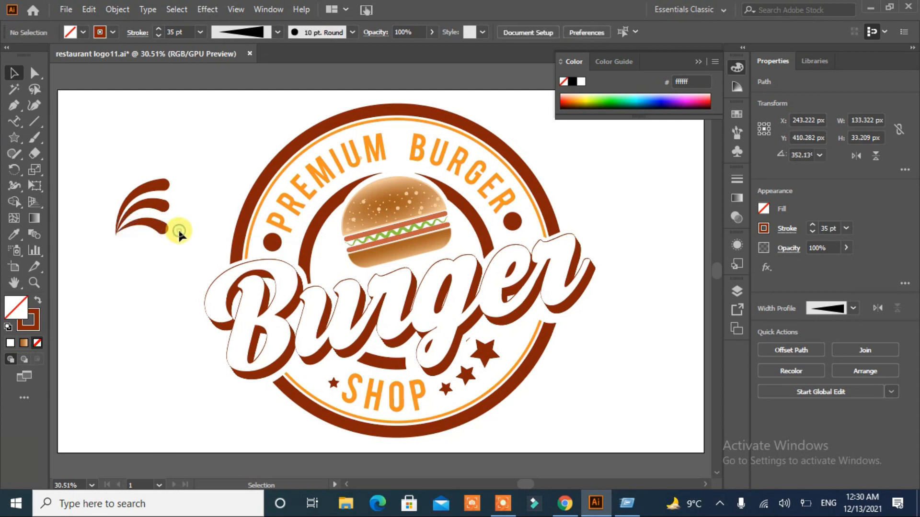
# Expand the three tapered strokes into filled shapes and unite them
pyautogui.moveTo(183, 175); pyautogui.dragTo(140, 251)
pyautogui.click(118, 10)
pyautogui.click(250, 178)
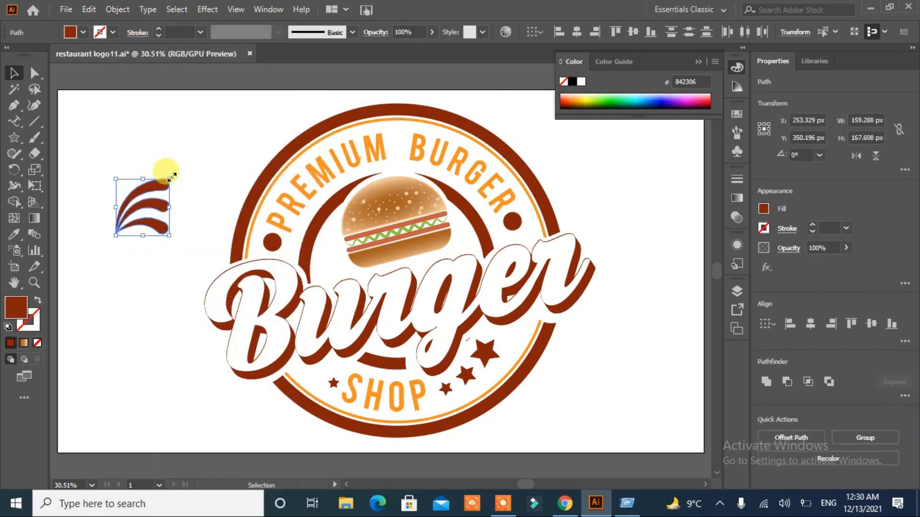
pyautogui.click(765, 382)
# Copy the small stroke cluster from the burger's right side to its lower left and mirror the copy
pyautogui.moveTo(488, 223); pyautogui.dragTo(374, 261)
pyautogui.rightClick(373, 261)
pyautogui.moveTo(421, 174)
pyautogui.click(622, 226)
pyautogui.click(454, 337)
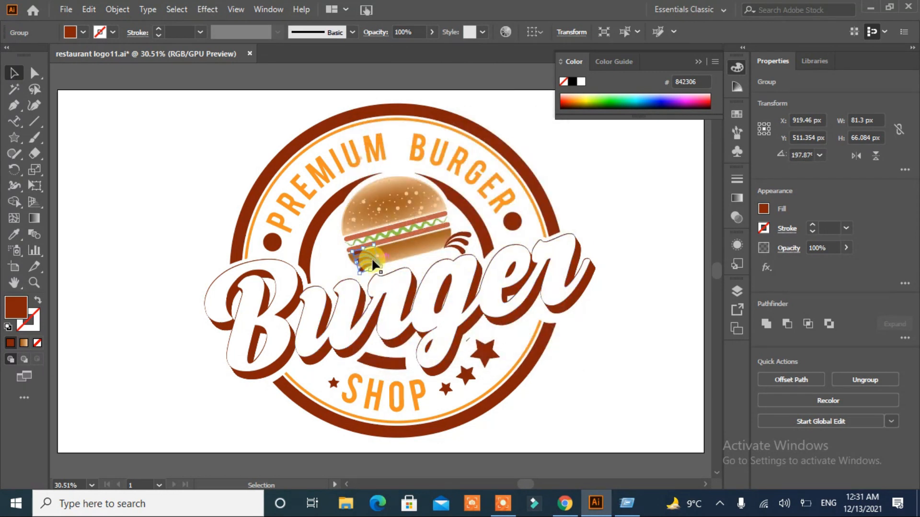
# Enlarge and position the mirrored cluster beside the burger's lower left, and adjust the right cluster's position against the bun
pyautogui.moveTo(353, 266); pyautogui.dragTo(308, 253)
pyautogui.click(222, 366)
pyautogui.click(352, 267)
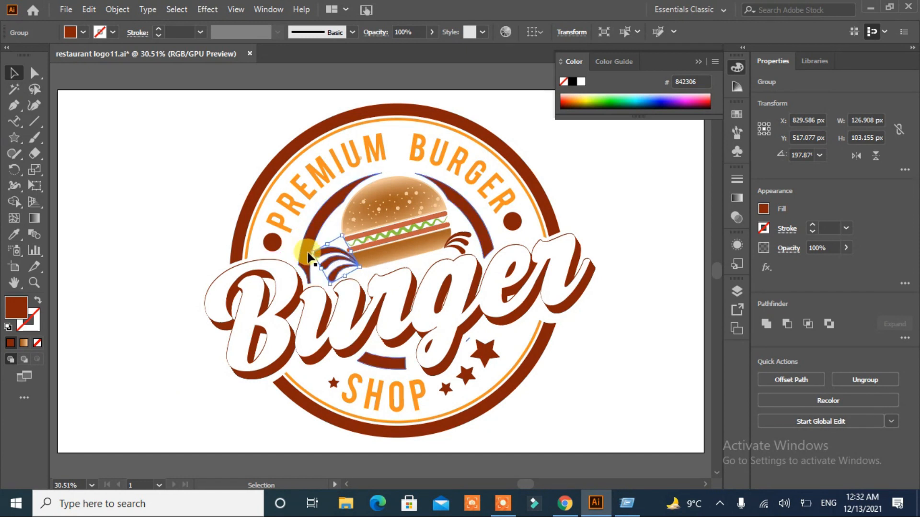
pyautogui.click(467, 239)
pyautogui.moveTo(478, 241); pyautogui.dragTo(465, 235)
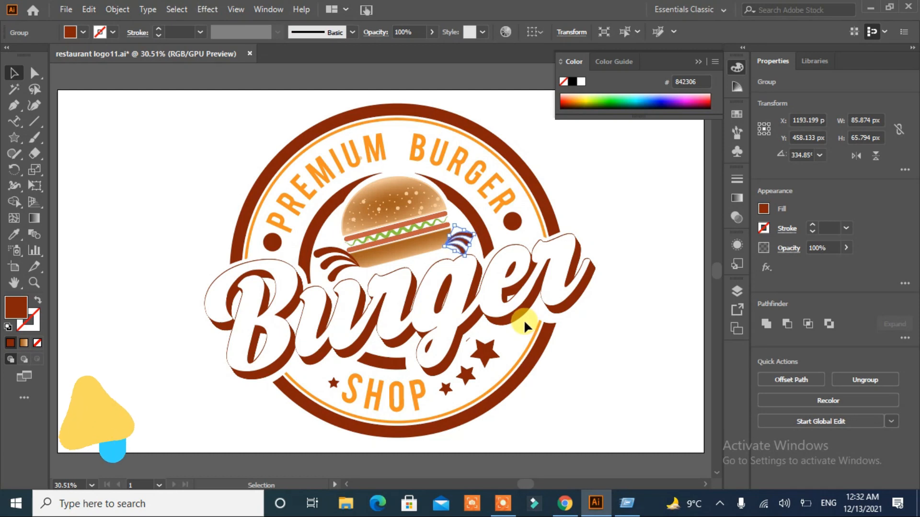
# Group the two stroke clusters and send them behind the burger
pyautogui.keyDown('shift'); pyautogui.click(345, 267); pyautogui.keyUp('shift')
pyautogui.rightClick(345, 267)
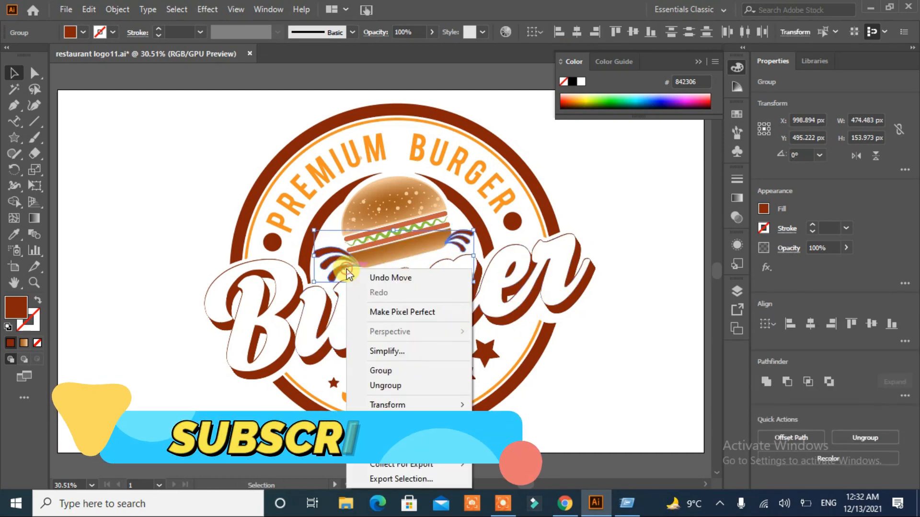
pyautogui.click(380, 371)
pyautogui.rightClick(336, 263)
pyautogui.moveTo(404, 187)
pyautogui.click(551, 232)
pyautogui.click(598, 362)
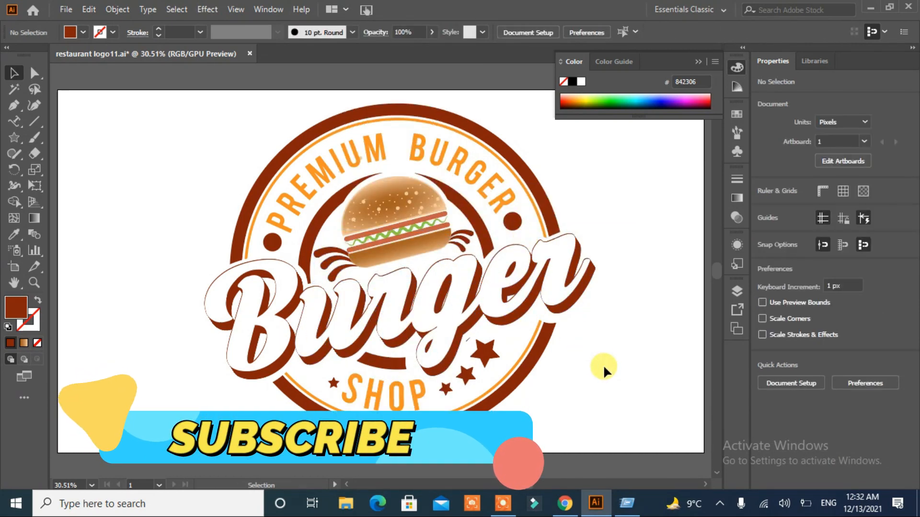
# Recolor the grouped stroke clusters with the orange sampled from the PREMIUM BURGER text
pyautogui.click(330, 263)
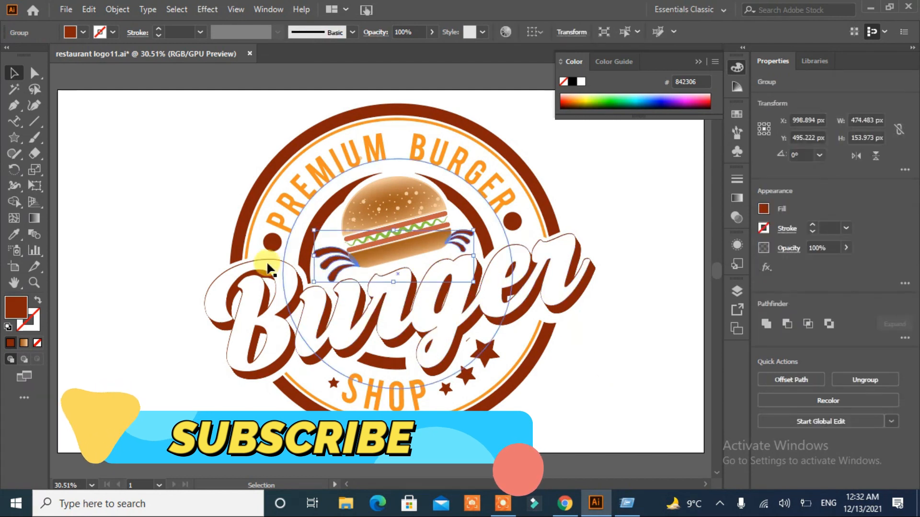
pyautogui.press('i')
pyautogui.click(376, 141)
pyautogui.click(14, 72)
pyautogui.click(160, 293)
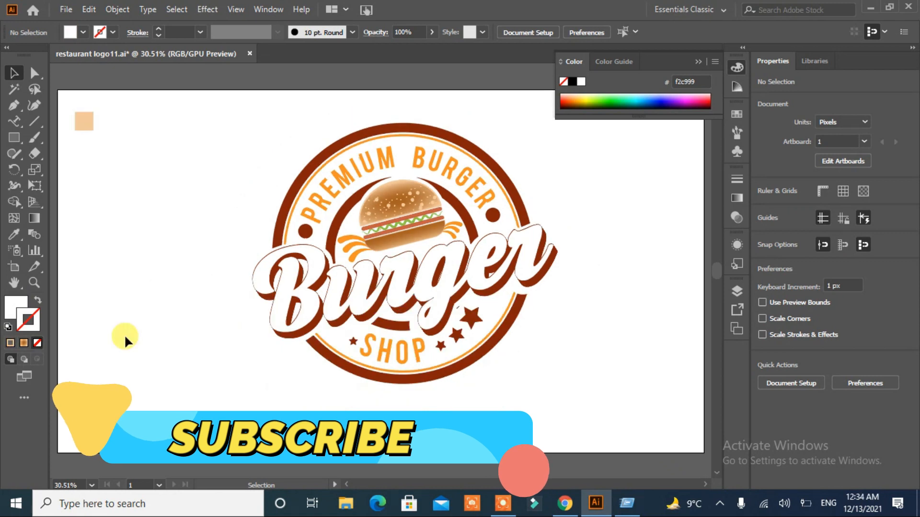
# Recolor the Burger lettering with the peach color sampled from the small square
pyautogui.click(283, 294)
pyautogui.click(14, 234)
pyautogui.click(84, 121)
pyautogui.press('v')
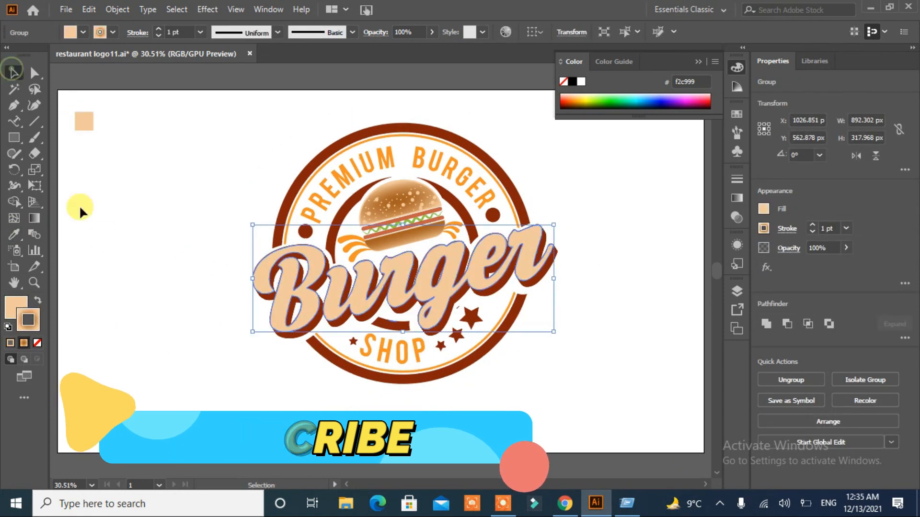
pyautogui.click(102, 235)
# Delete the peach sample square from the artboard's upper left
pyautogui.click(83, 122)
pyautogui.press('Delete')
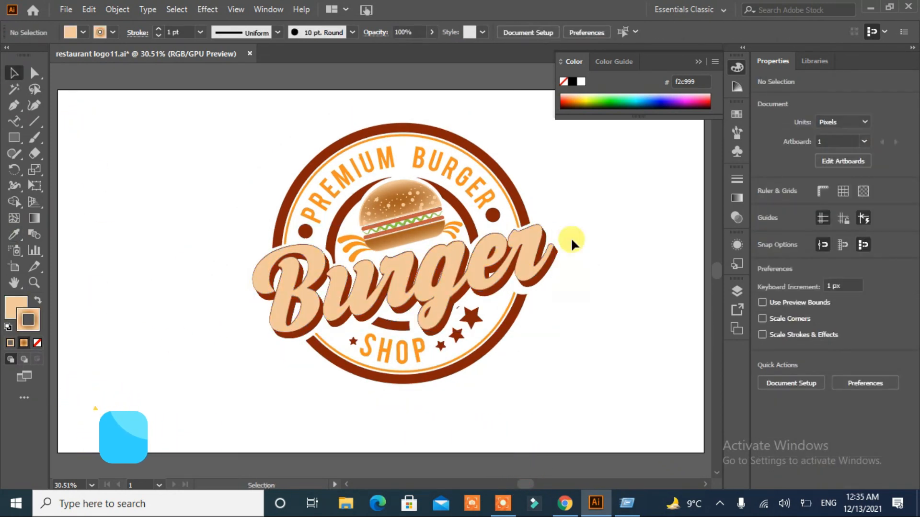
pyautogui.moveTo(570, 240); pyautogui.dragTo(194, 372)
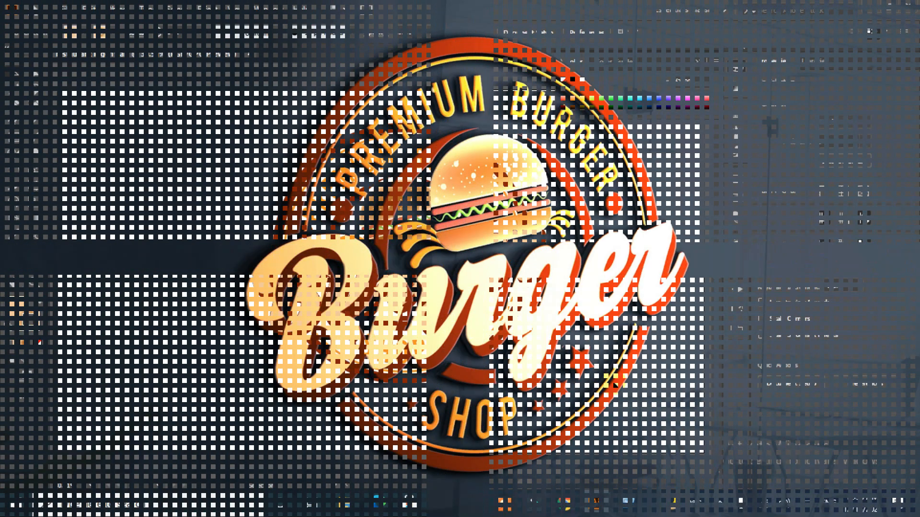